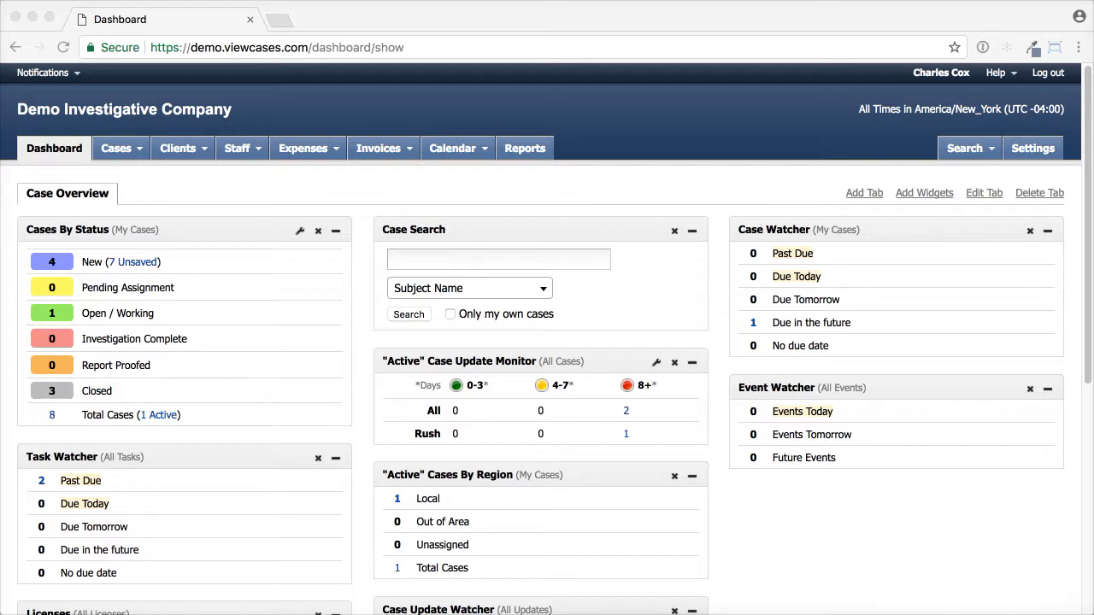
Open the expense entries by staff and start reviewing the entries of the first three staff members.
left_click(313, 154)
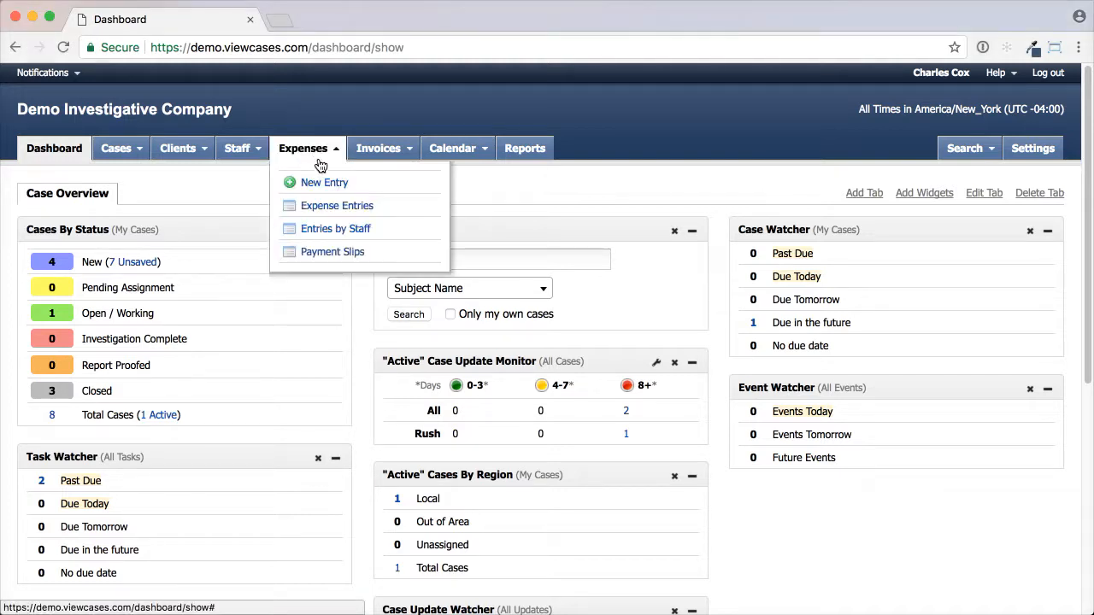
left_click(345, 237)
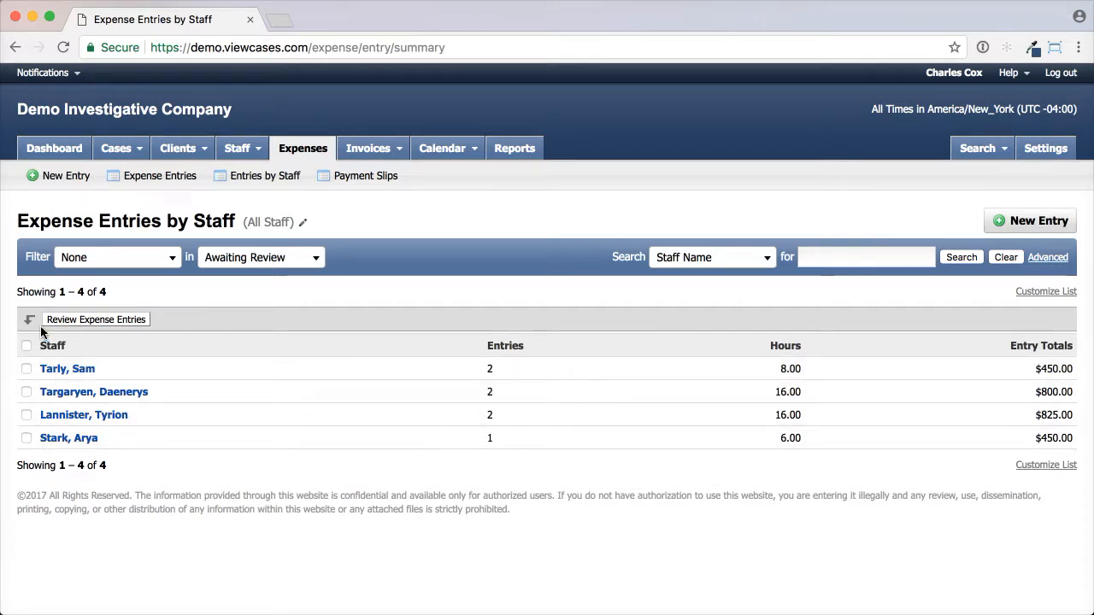
left_click(26, 369)
left_click(23, 393)
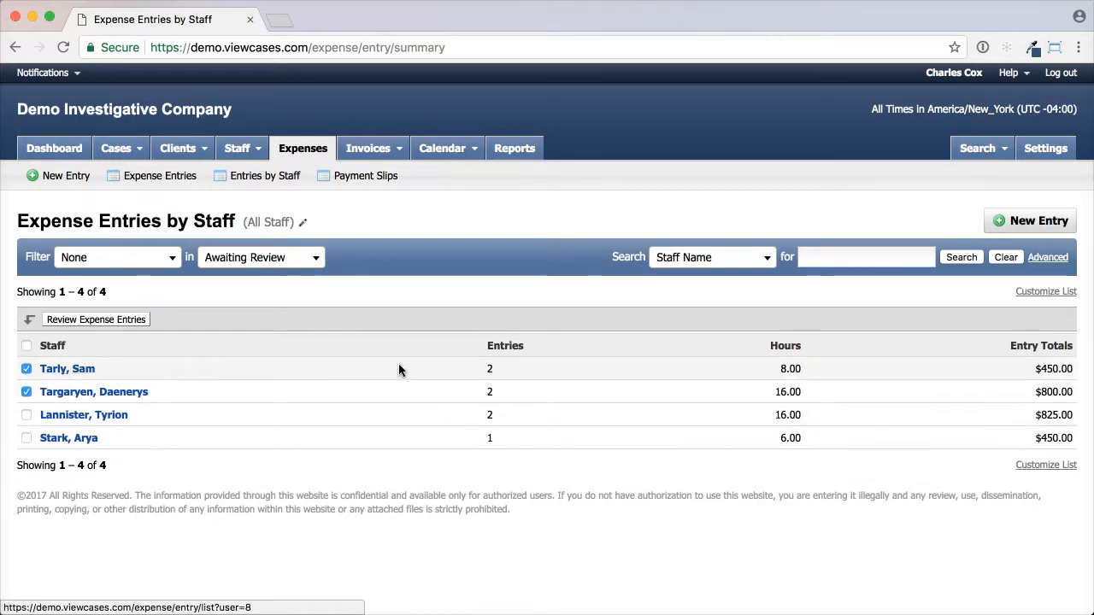
left_click(27, 414)
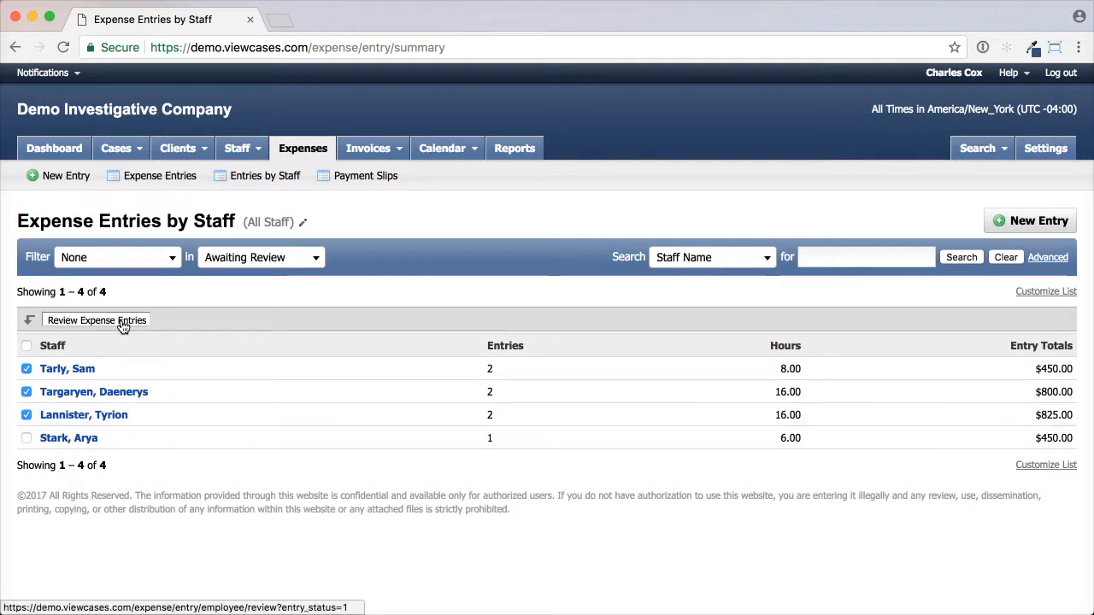
left_click(122, 325)
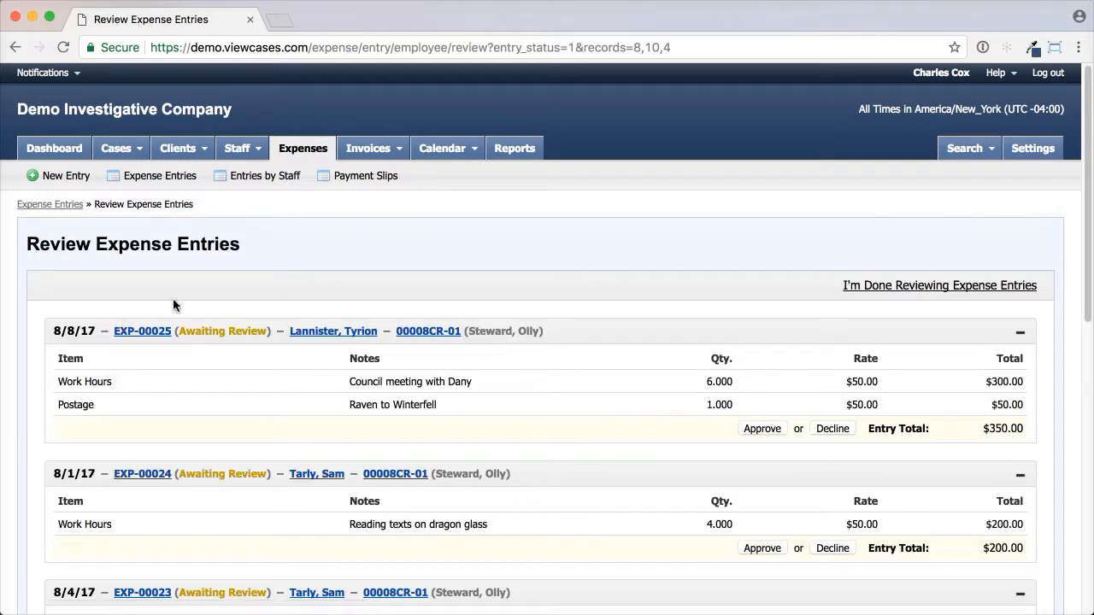
Approve expense entries EXP-00025, EXP-00024 and EXP-00023 in the review list.
scroll(487, 229, "down", 5)
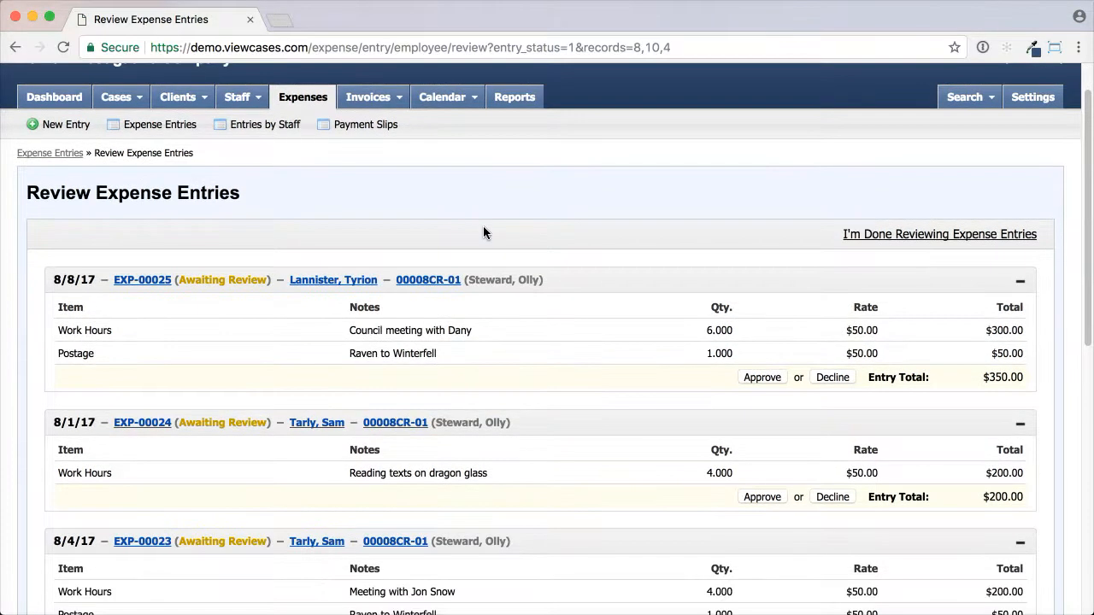
scroll(481, 226, "down", 10)
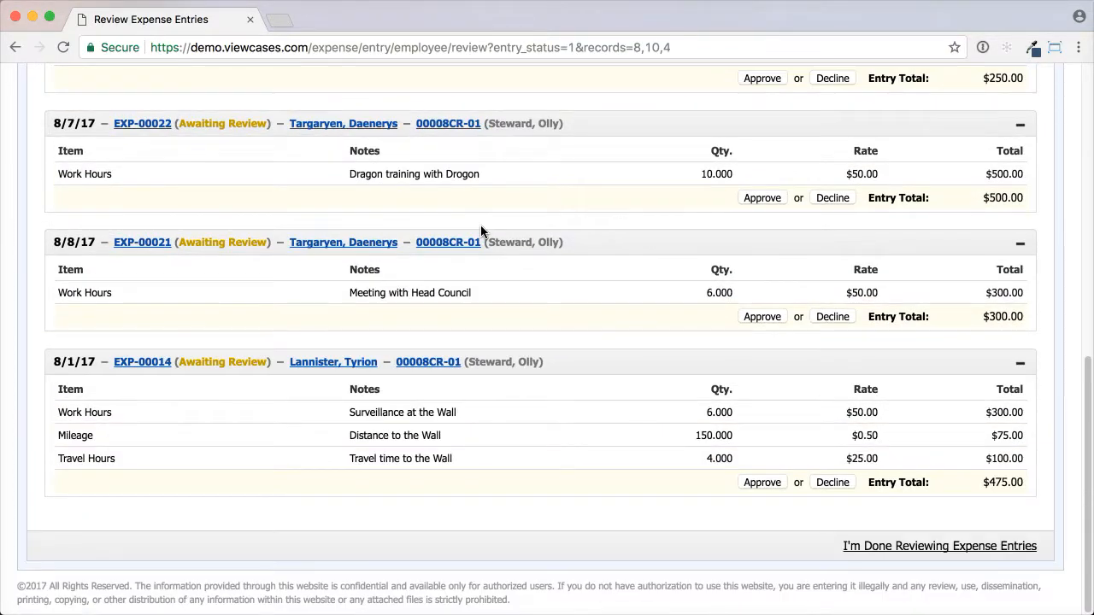
scroll(480, 225, "up", 15)
scroll(480, 224, "down", 3)
left_click(769, 313)
scroll(630, 317, "down", 4)
left_click(759, 322)
scroll(600, 333, "down", 2)
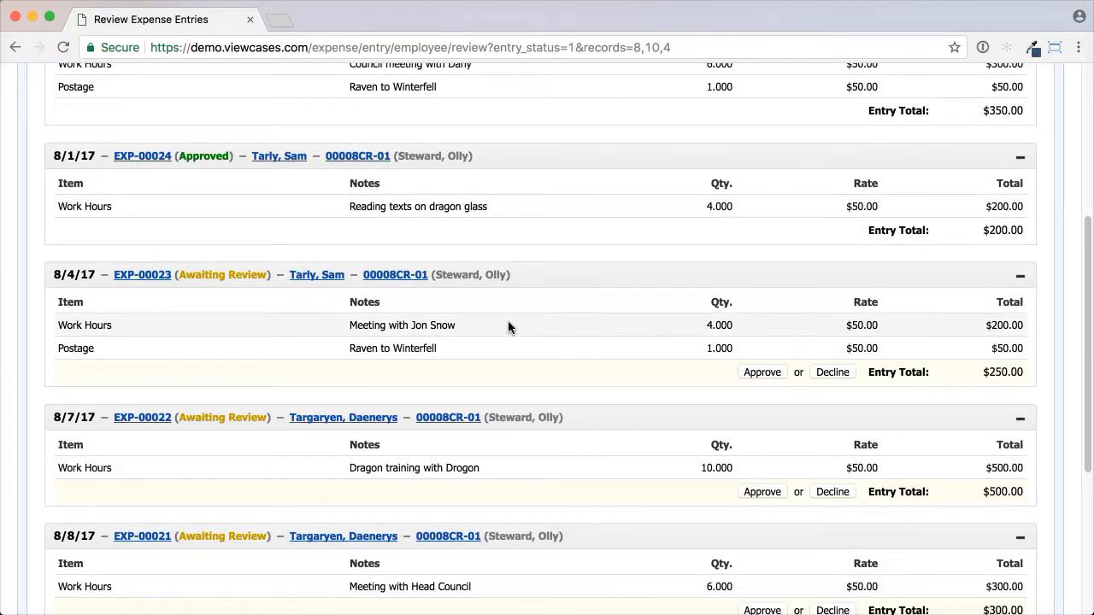
scroll(504, 312, "down", 1)
left_click(753, 343)
scroll(654, 328, "down", 1)
Approve expense entries EXP-00022, EXP-00021 and EXP-00014, and finish the review.
scroll(645, 327, "down", 7)
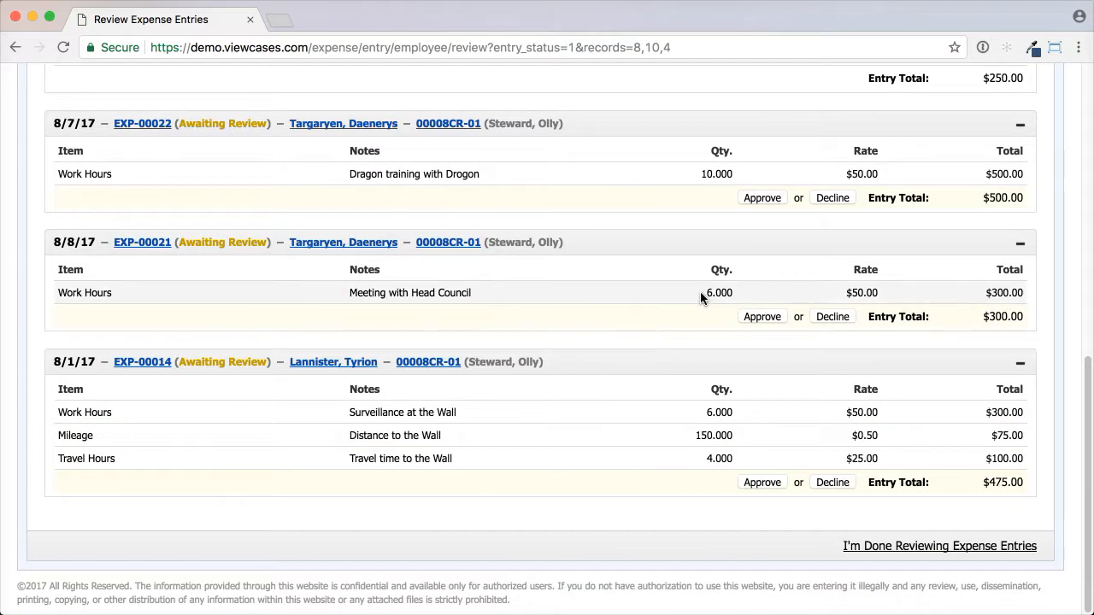
left_click(760, 198)
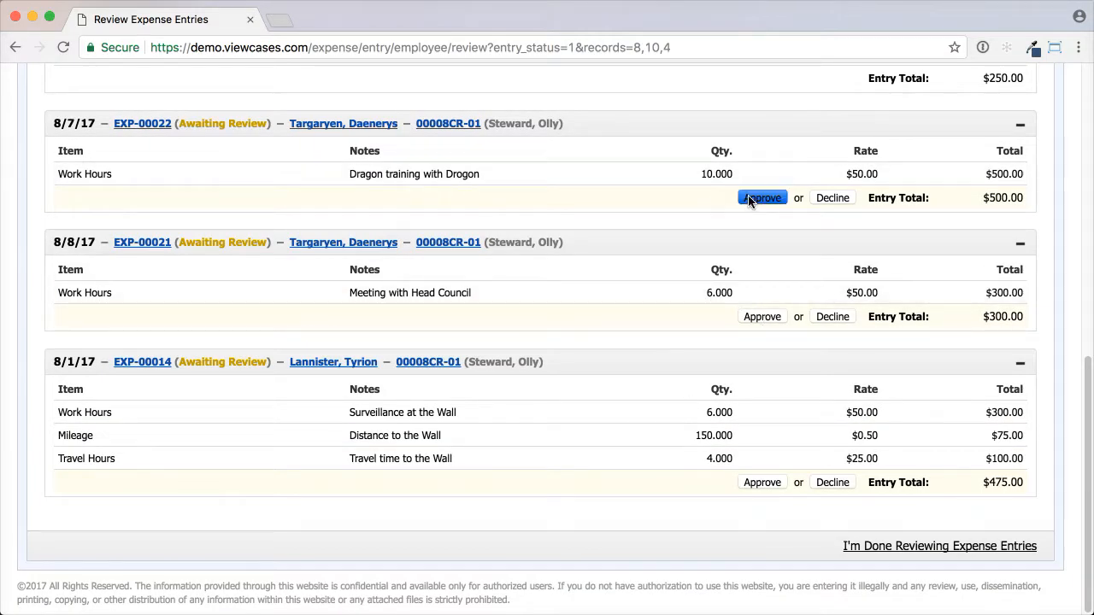
left_click(760, 316)
left_click(757, 482)
scroll(627, 432, "up", 15)
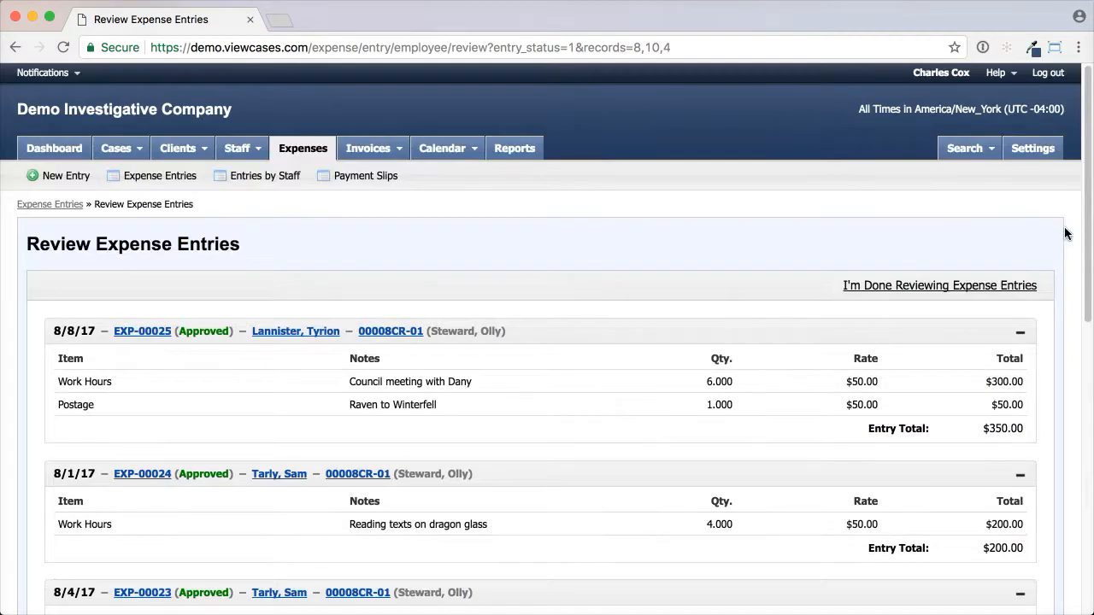
left_click(901, 290)
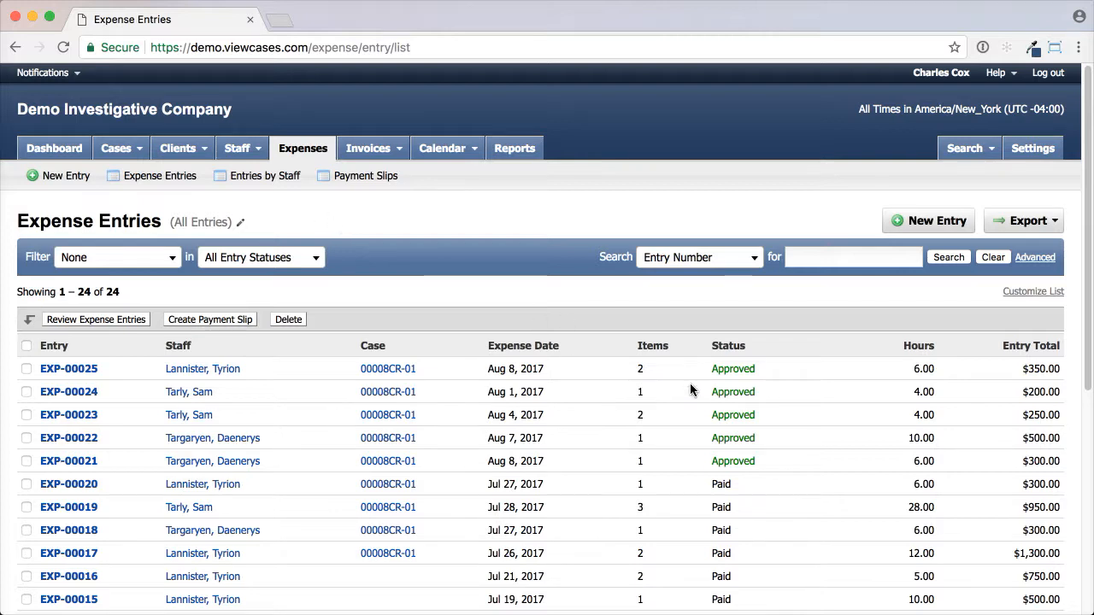
Open the advanced search for expense entries by staff and set the status to Approved.
left_click(258, 178)
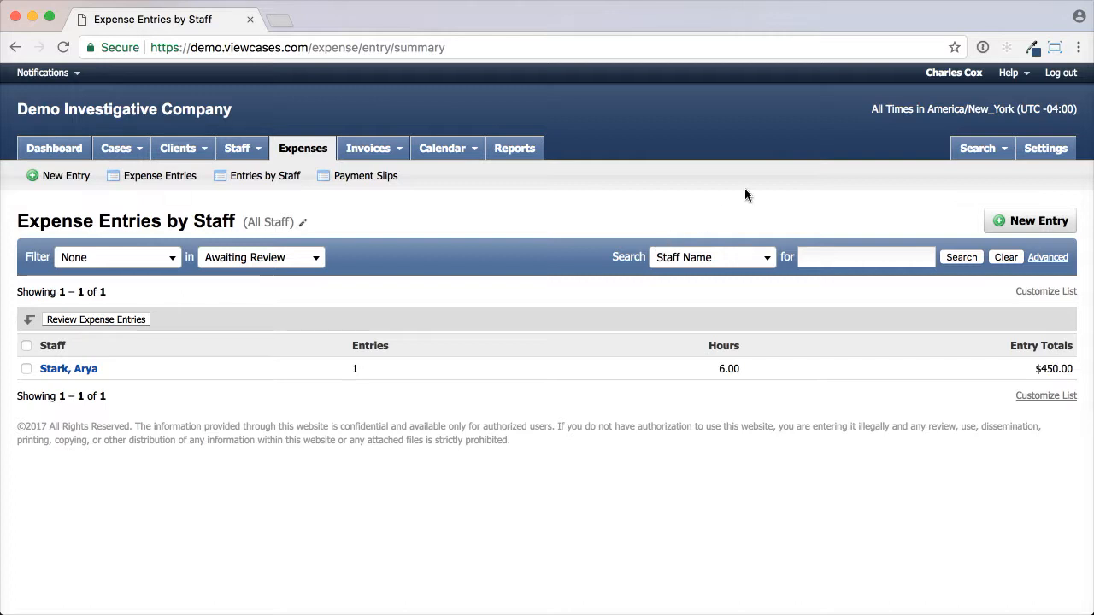
left_click(1060, 265)
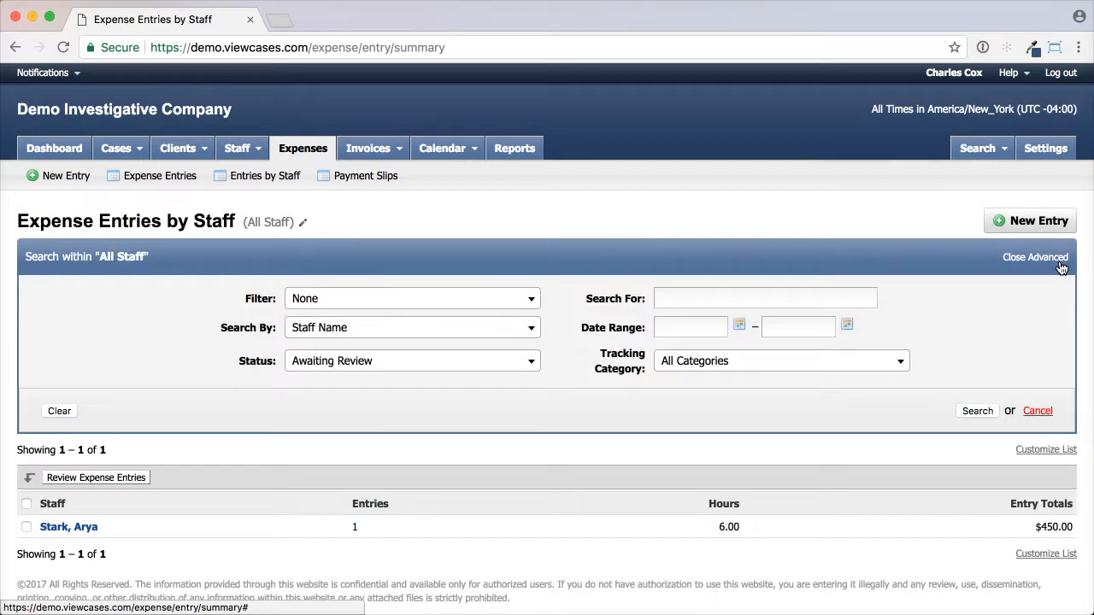
left_click(508, 371)
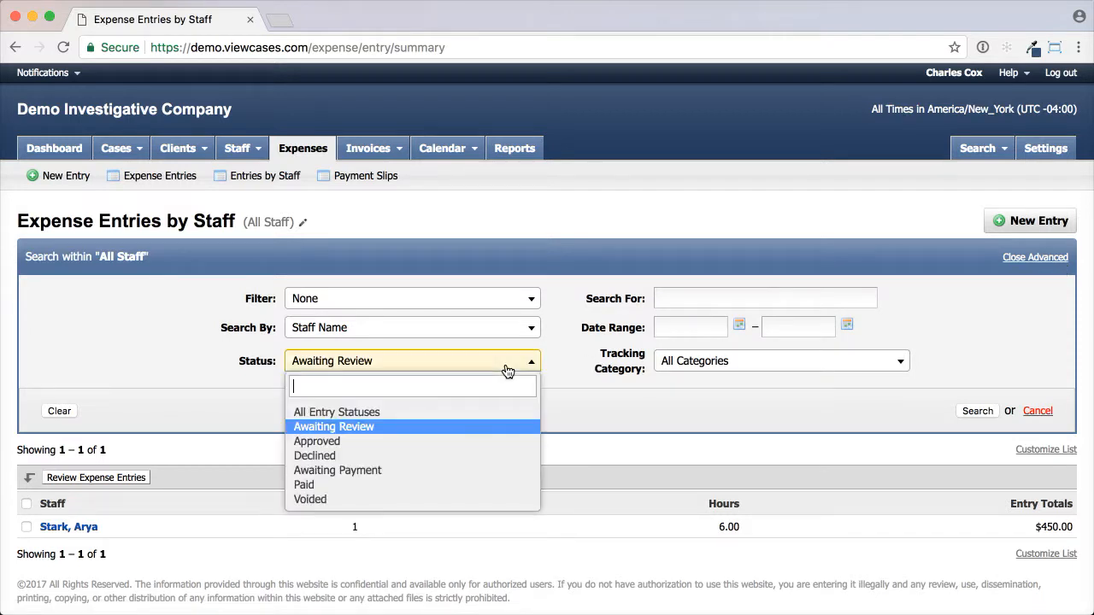
left_click(495, 442)
Set the date range to 07/27/2017 – 08/10/2017 and search for the matching expense entries.
left_click(696, 327)
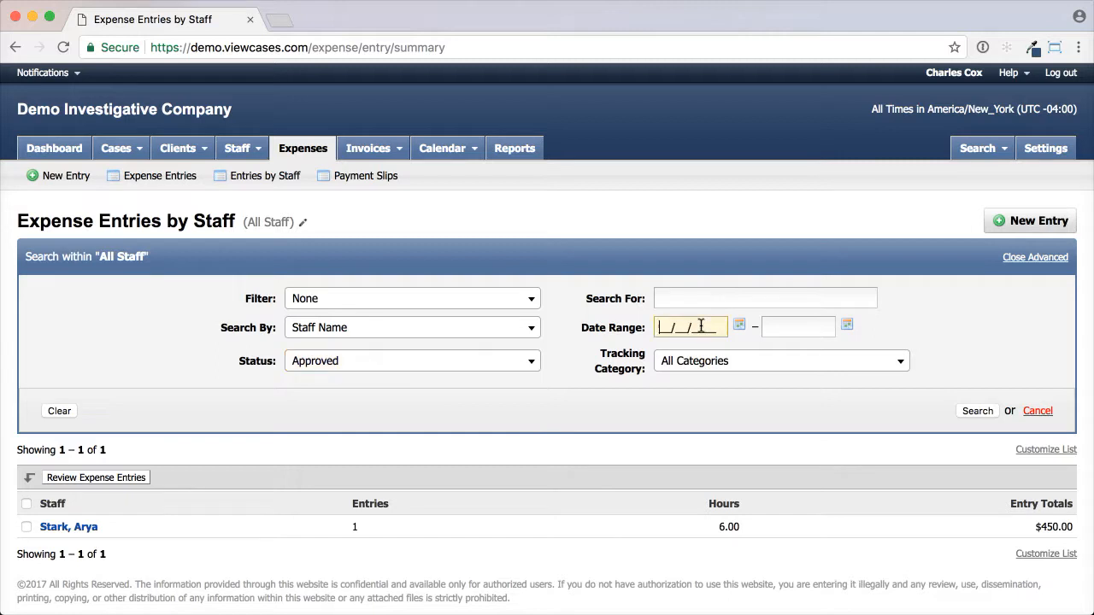
left_click(739, 325)
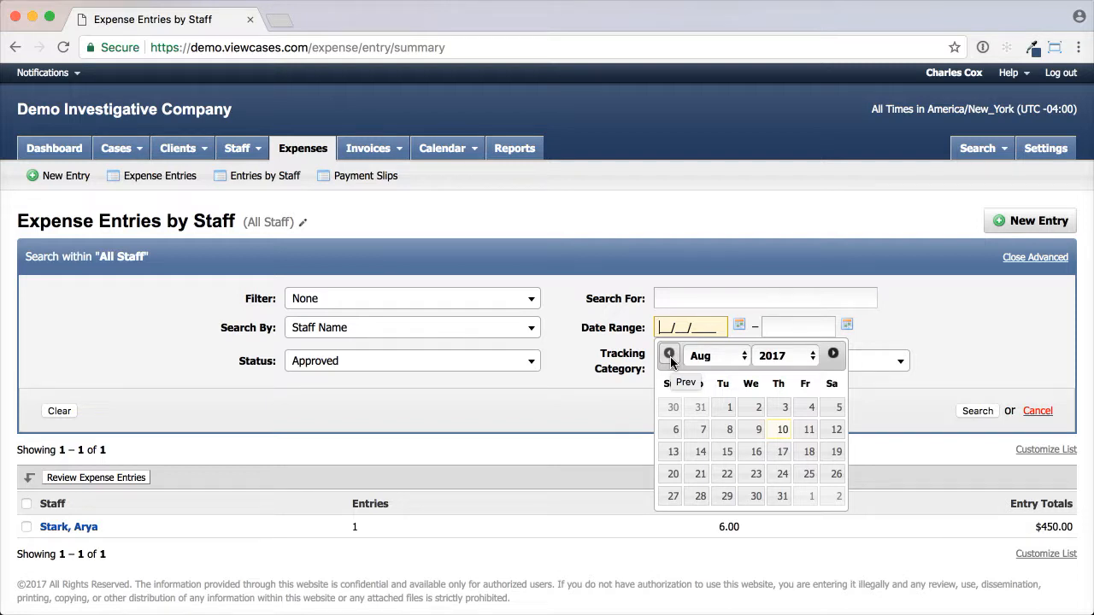
left_click(670, 355)
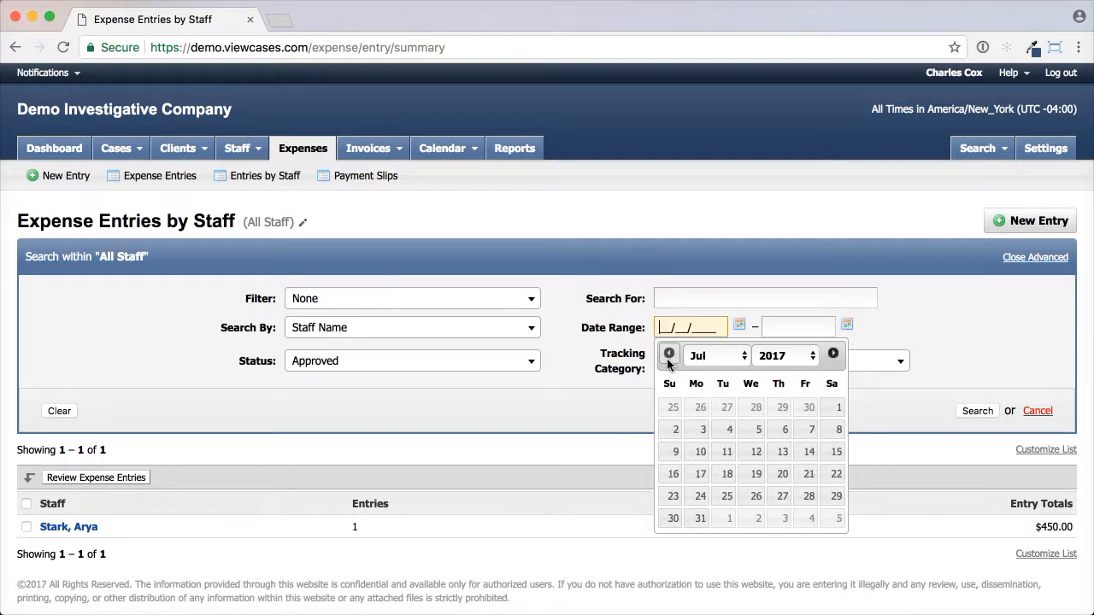
left_click(779, 505)
left_click(846, 325)
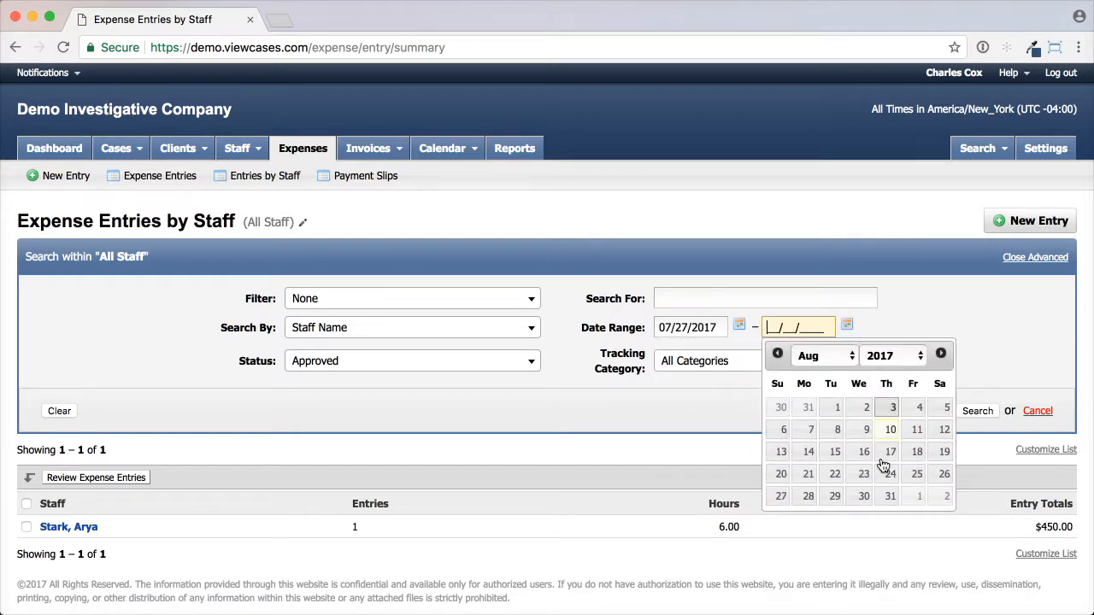
left_click(888, 429)
left_click(977, 411)
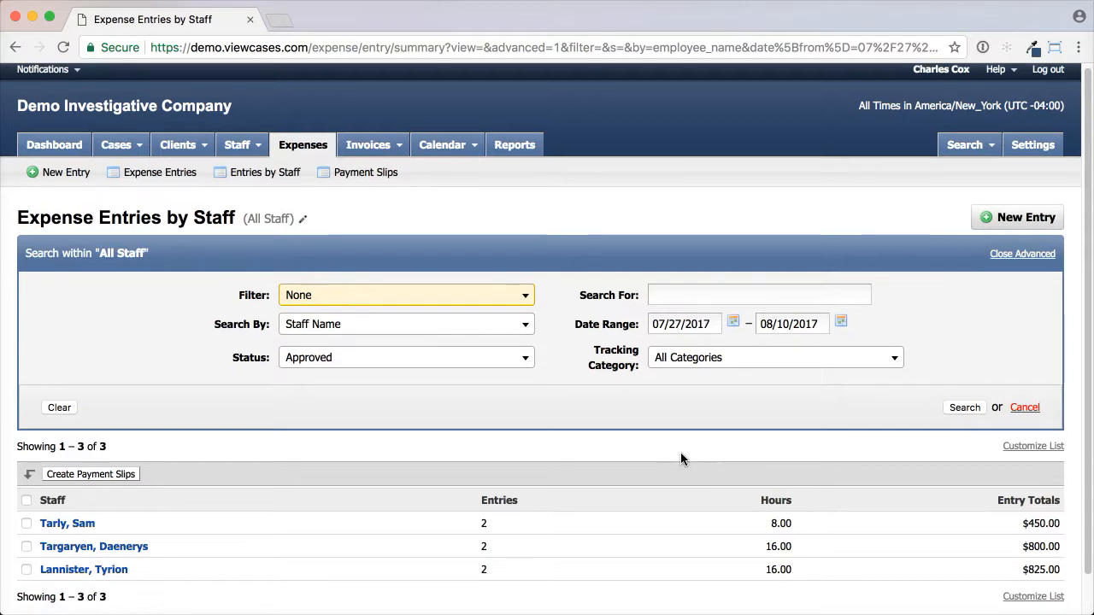
Create payment slips for all staff members in the search results and confirm.
scroll(680, 459, "down", 1)
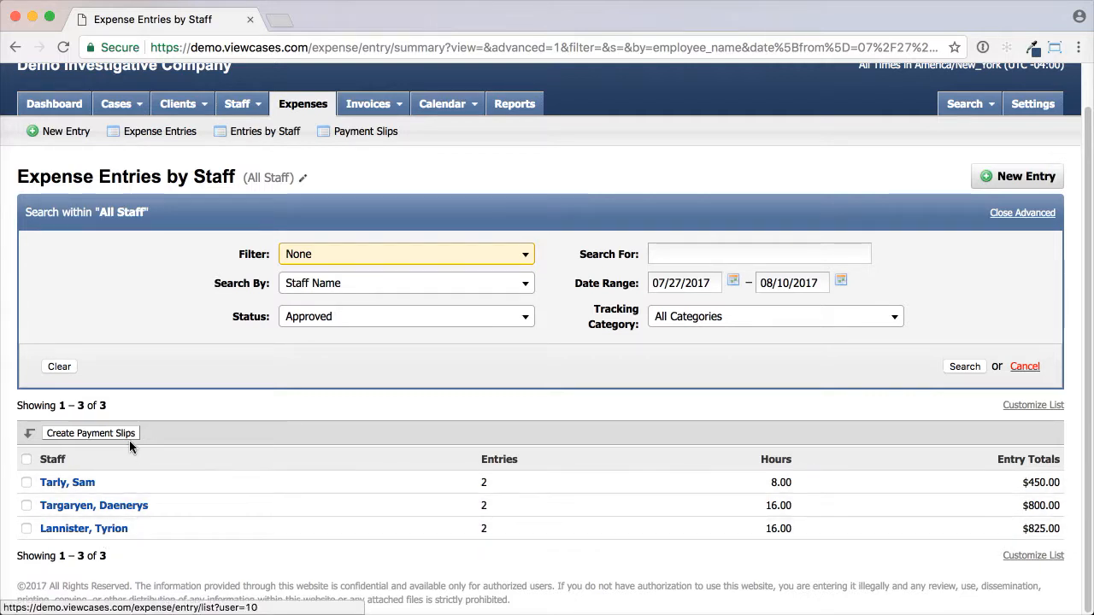
left_click(26, 462)
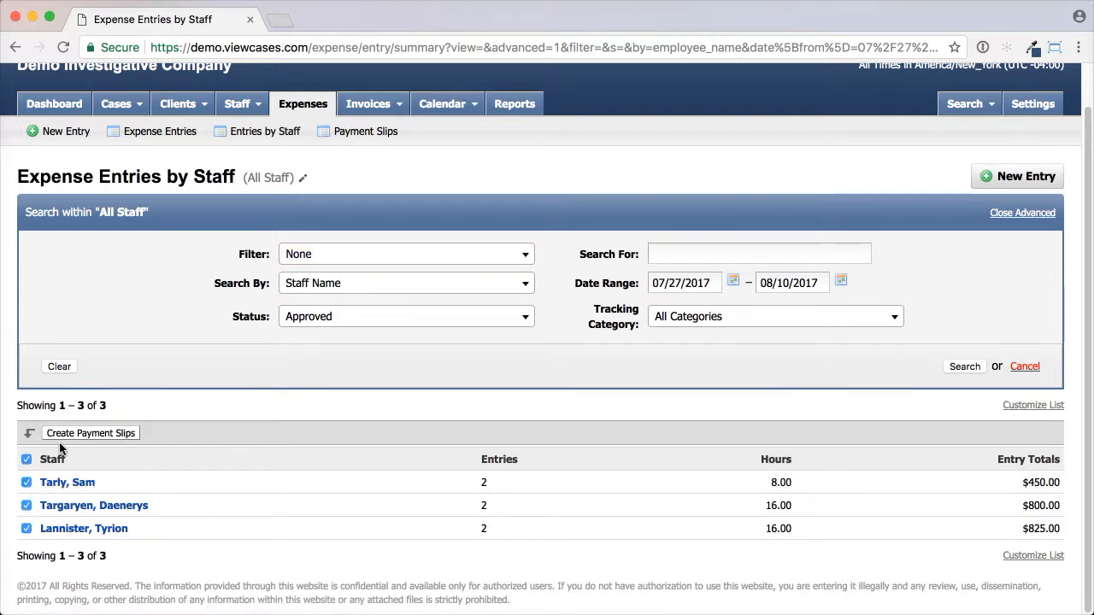
left_click(109, 437)
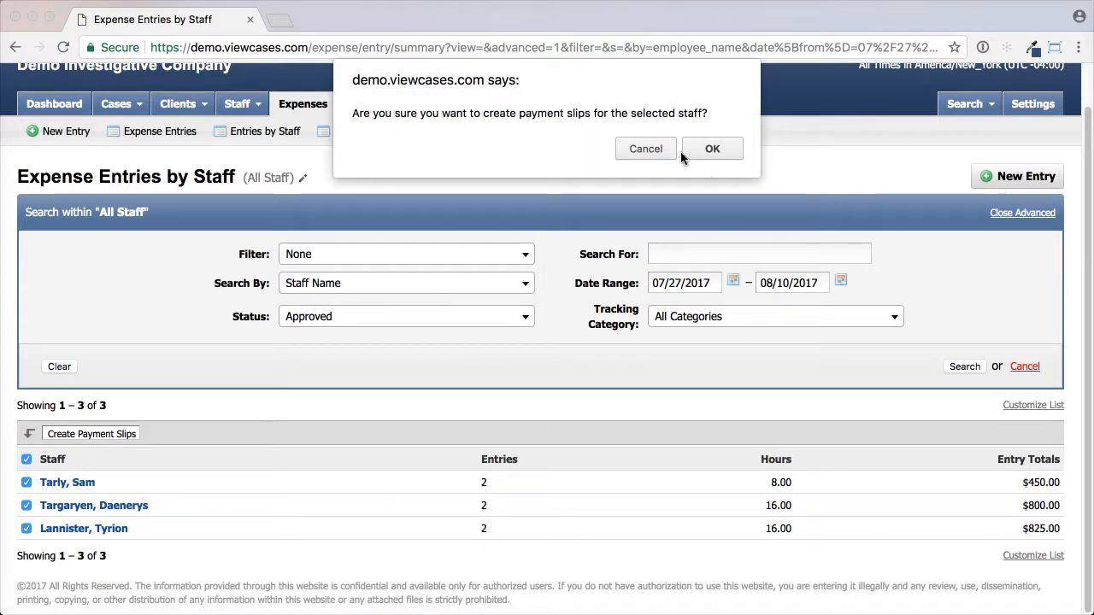
left_click(712, 149)
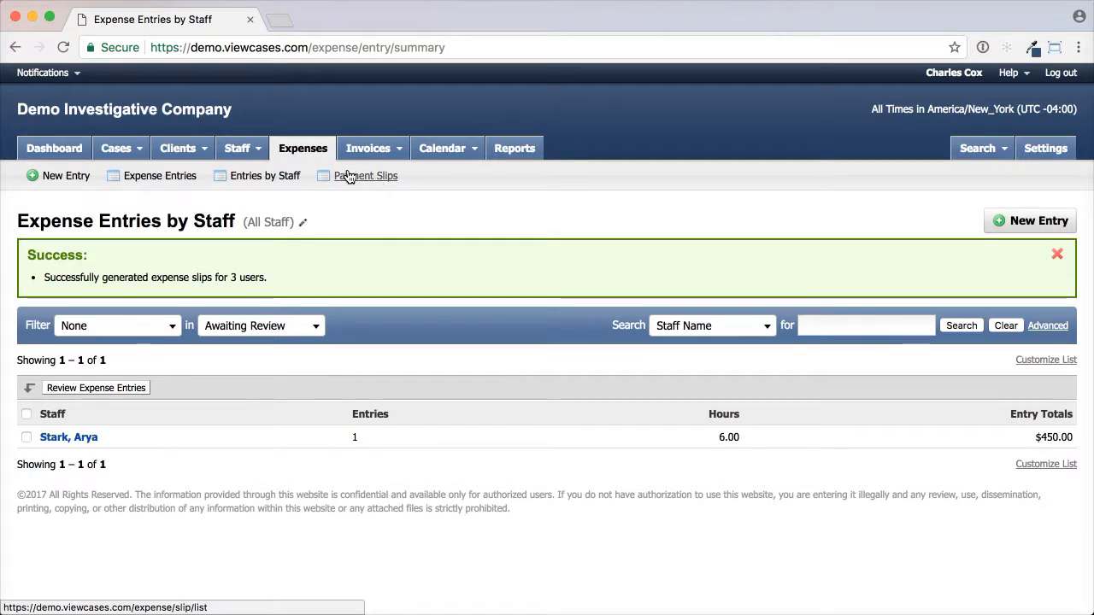
Open the payment slips list and start entering payments for SLIP-00015, SLIP-00014 and SLIP-00013.
left_click(373, 186)
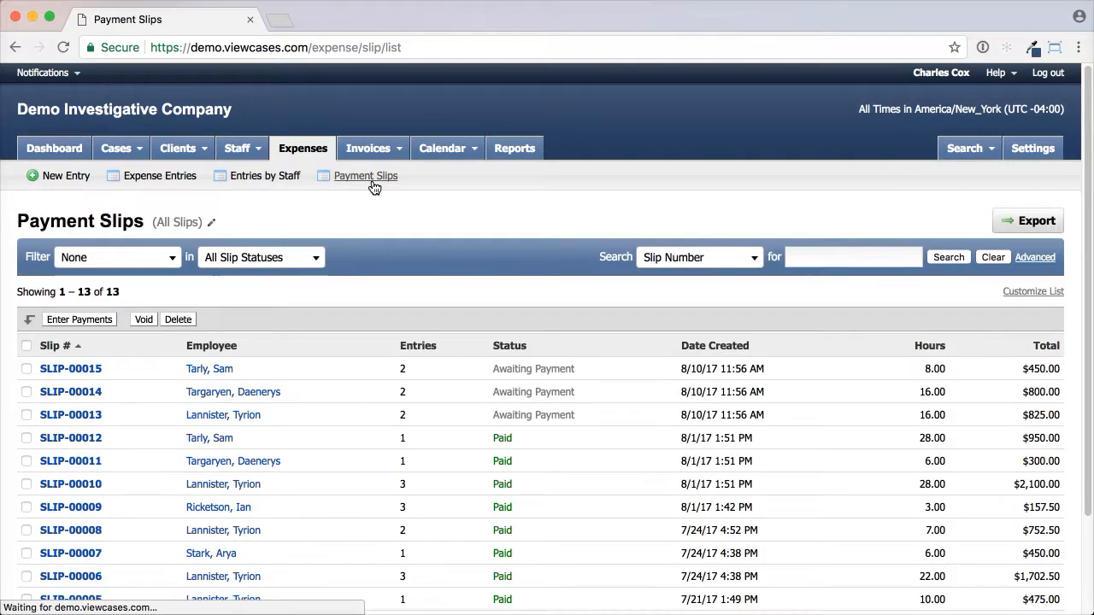
scroll(528, 260, "down", 2)
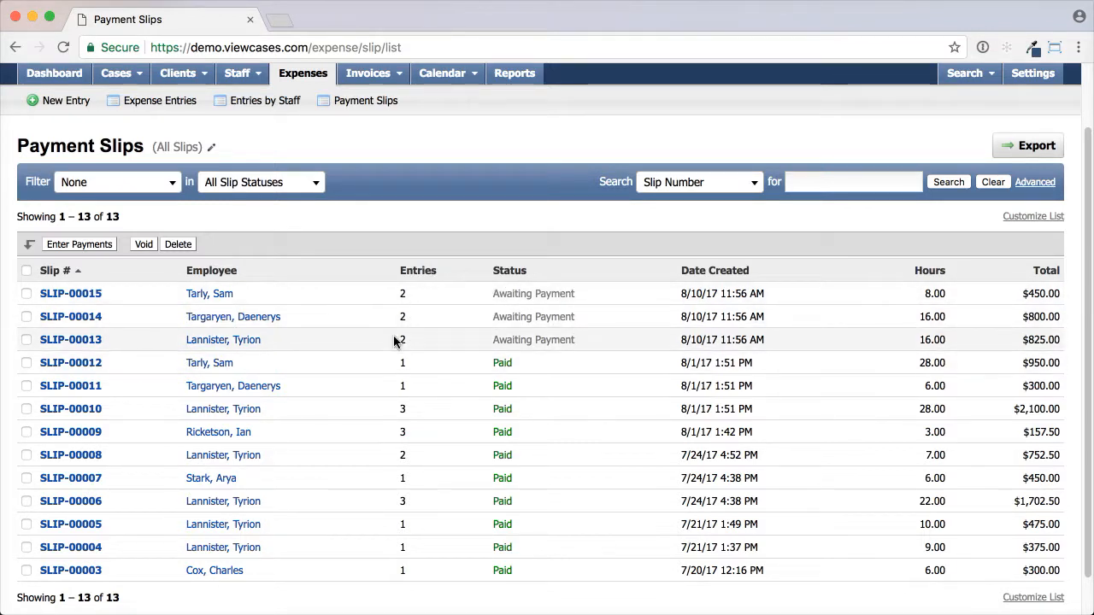
left_click(27, 293)
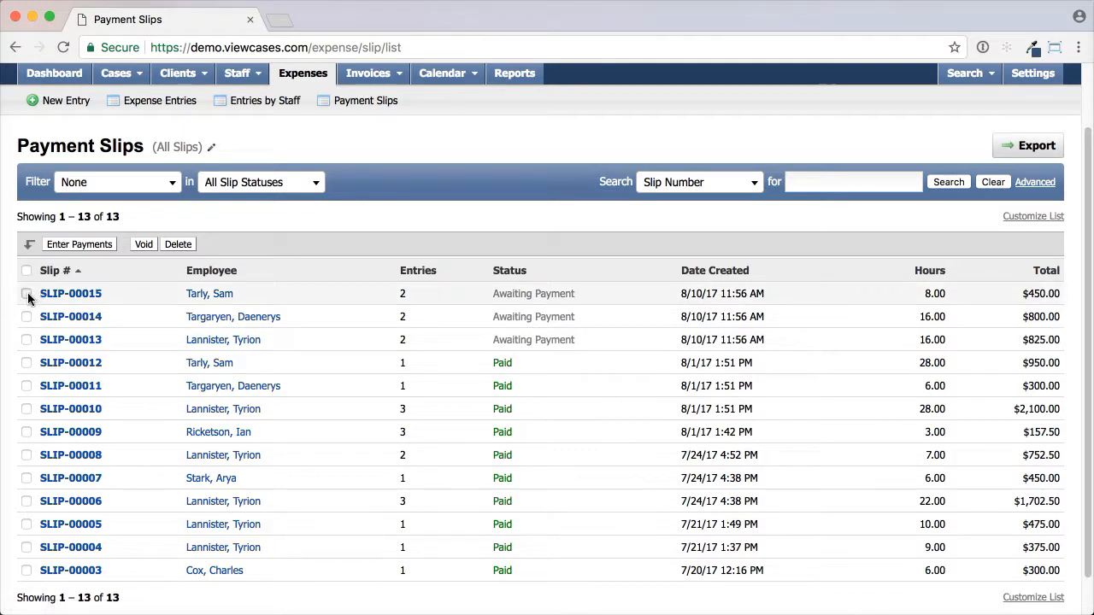
left_click(27, 316)
left_click(27, 339)
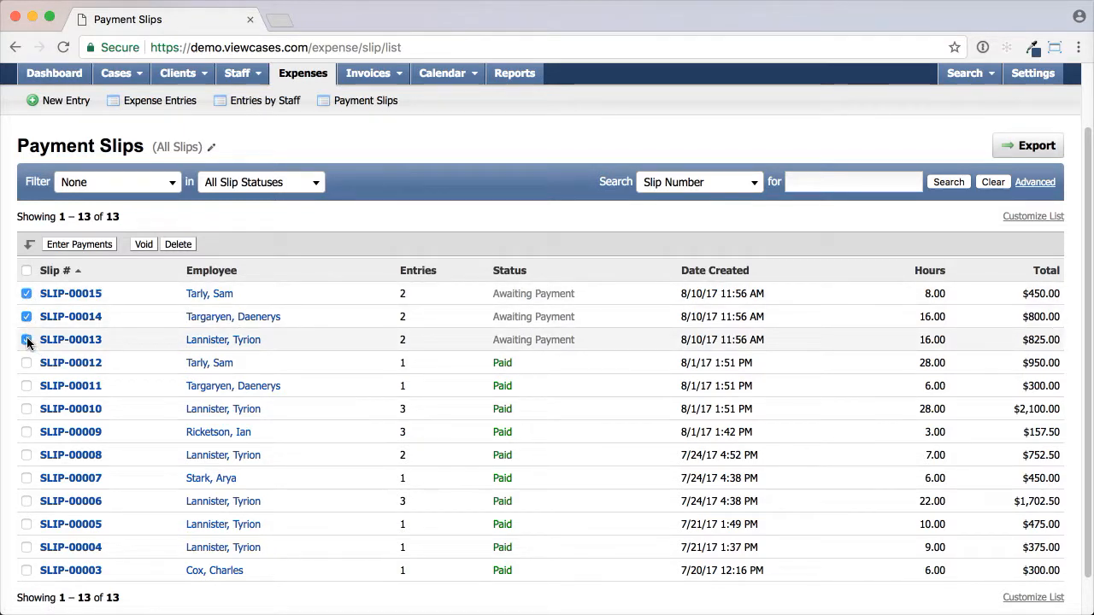
left_click(79, 244)
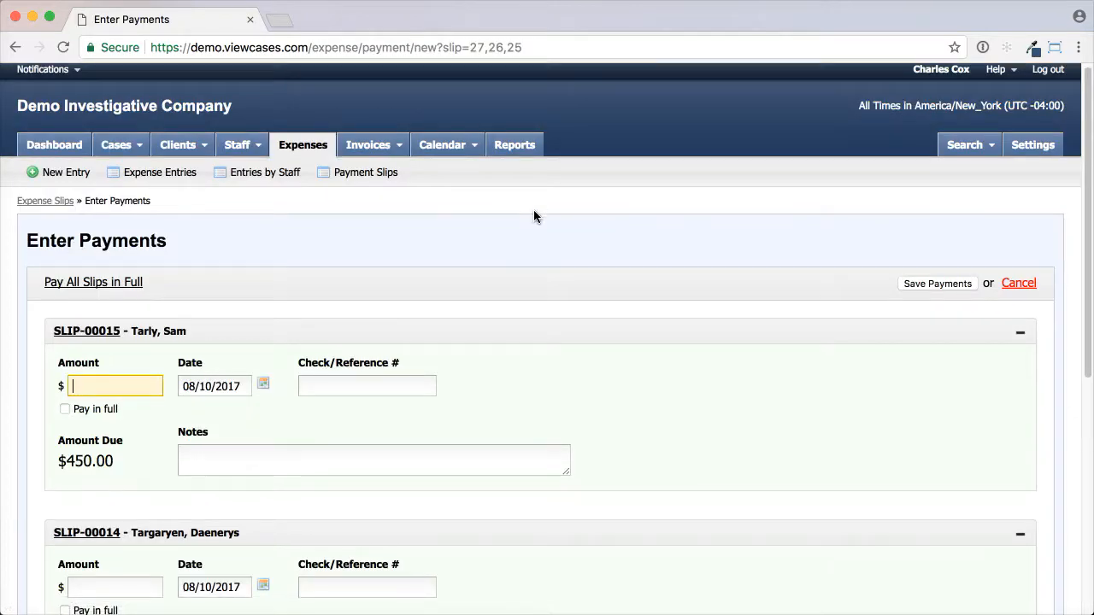
Look over the payment forms and apply full payment to all three slips at once.
scroll(533, 214, "down", 1)
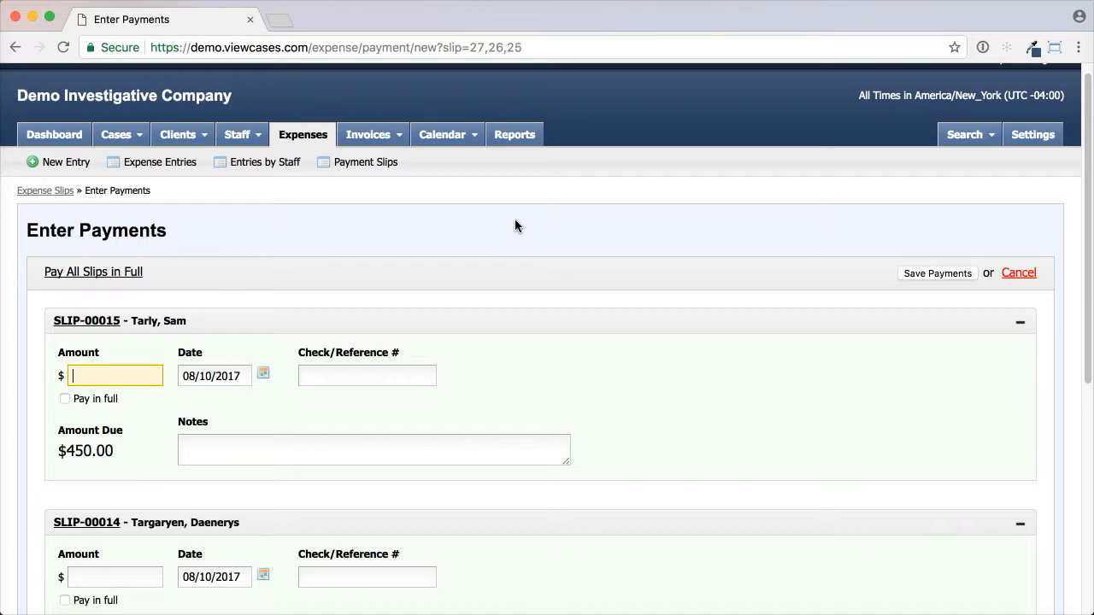
scroll(515, 224, "down", 3)
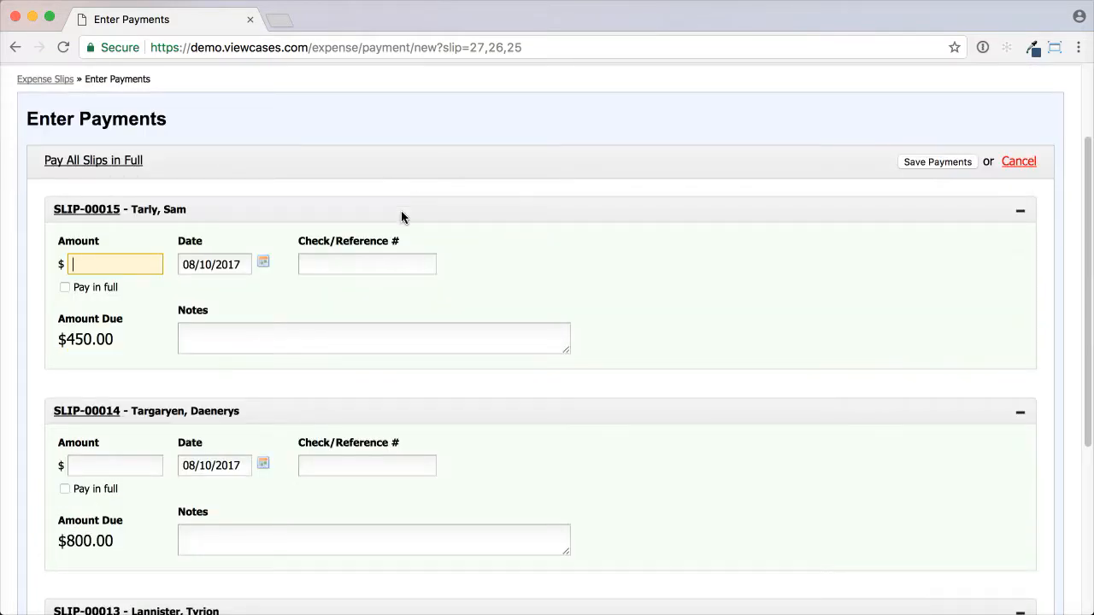
scroll(402, 215, "up", 3)
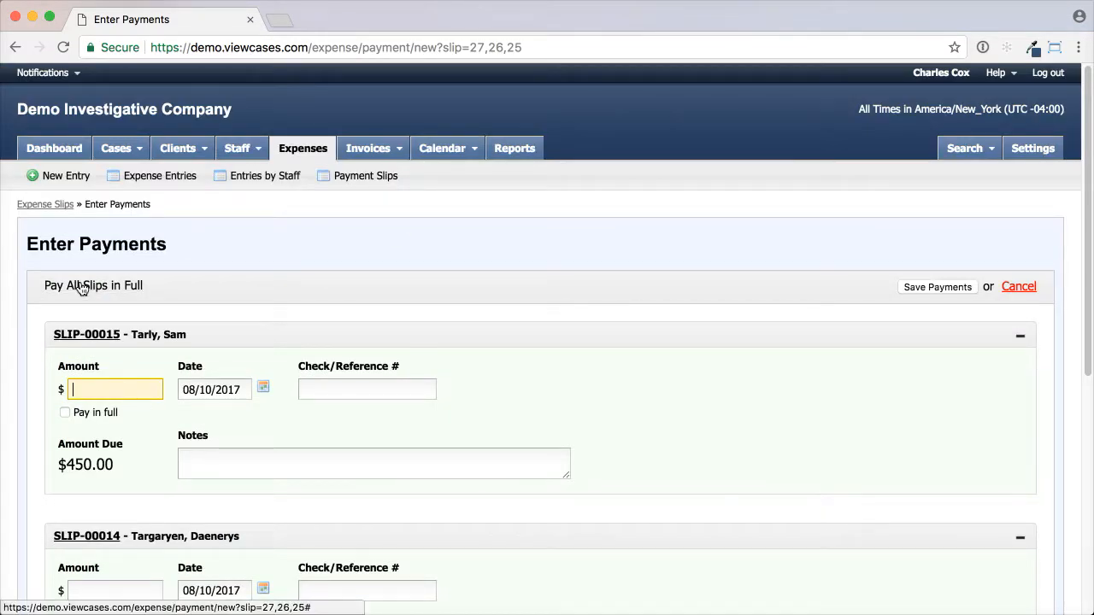
scroll(227, 276, "down", 3)
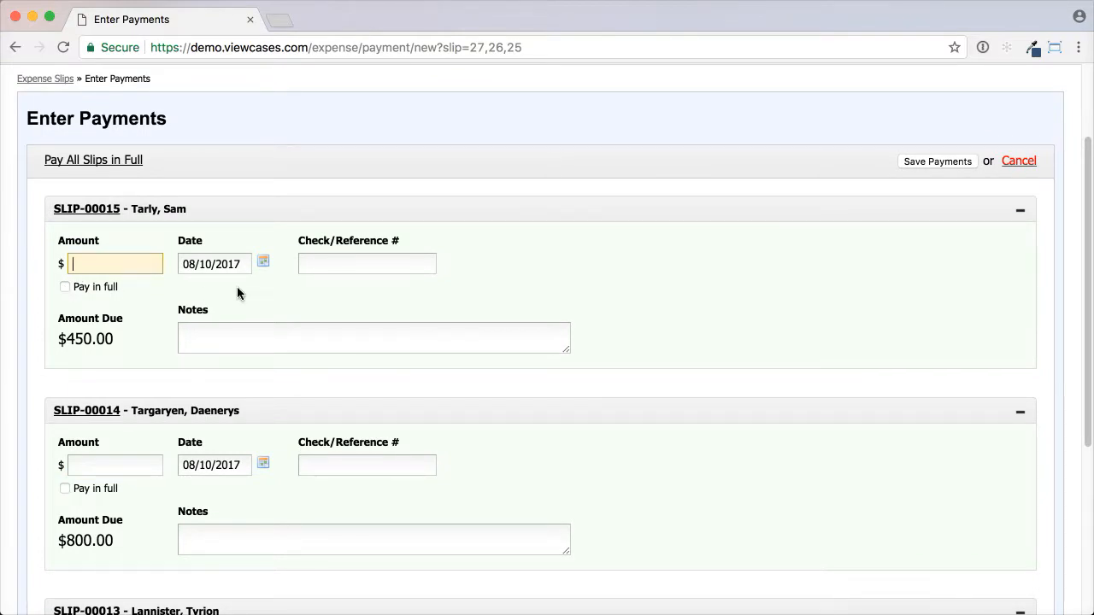
scroll(237, 286, "down", 3)
scroll(235, 288, "up", 4)
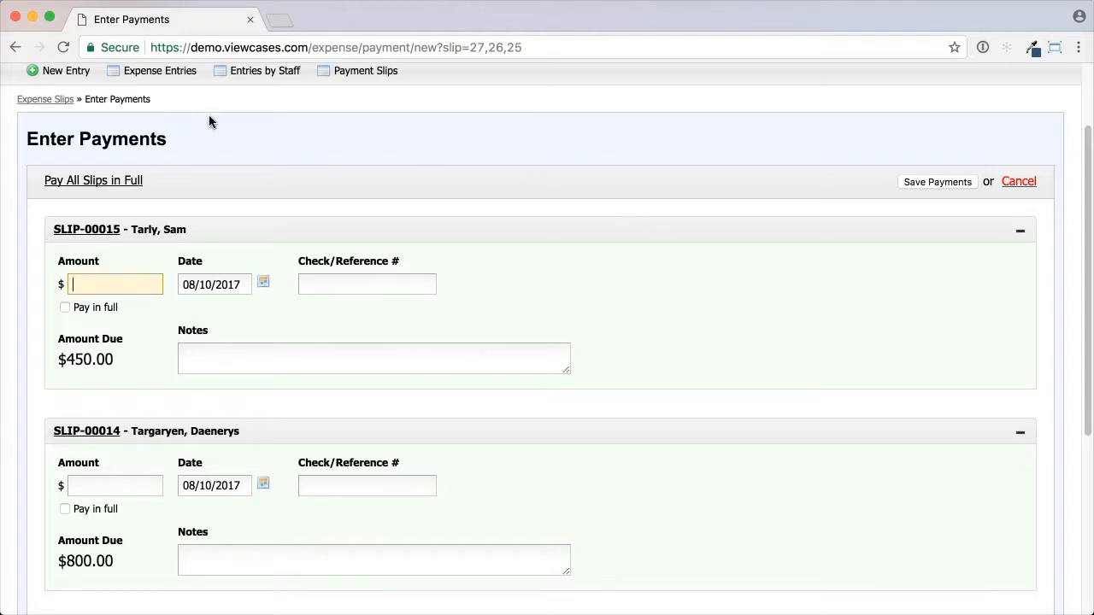
left_click(70, 183)
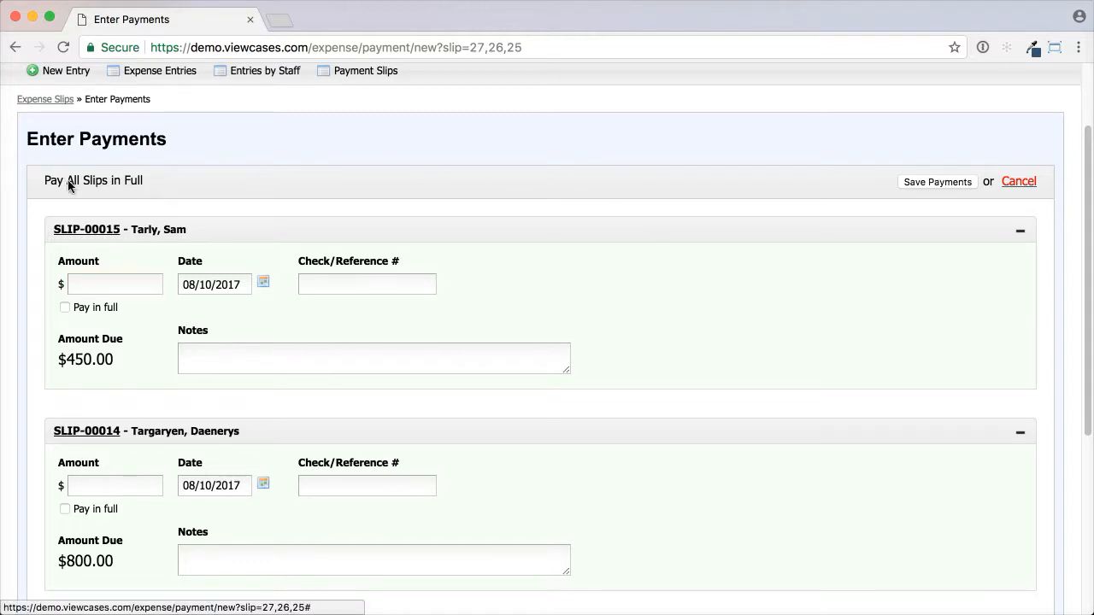
Save the full payments for SLIP-00015, SLIP-00014 and SLIP-00013.
left_click(937, 182)
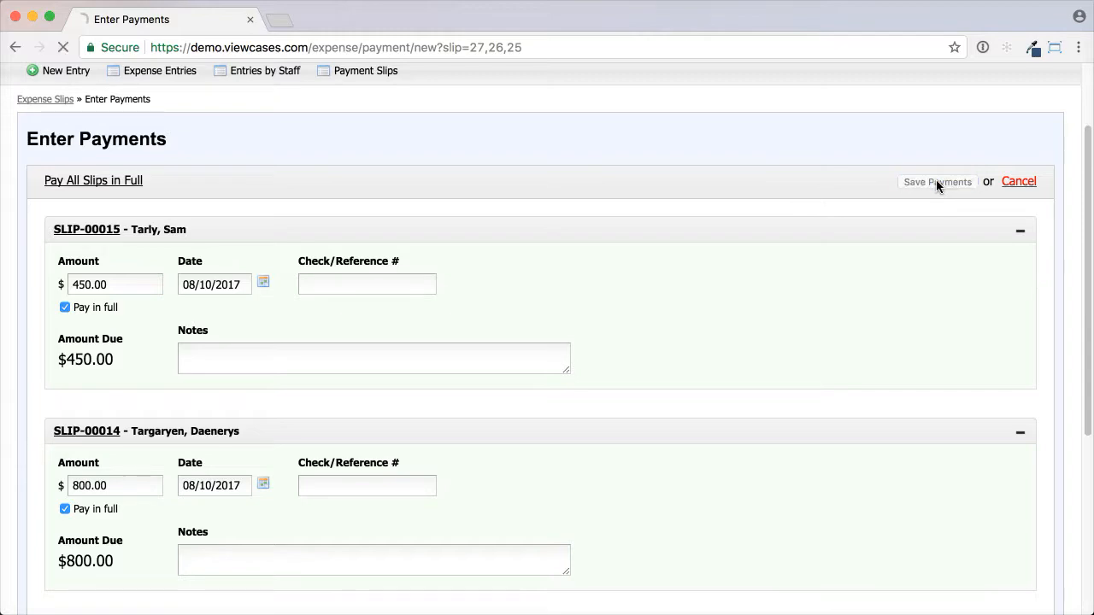
scroll(478, 238, "down", 2)
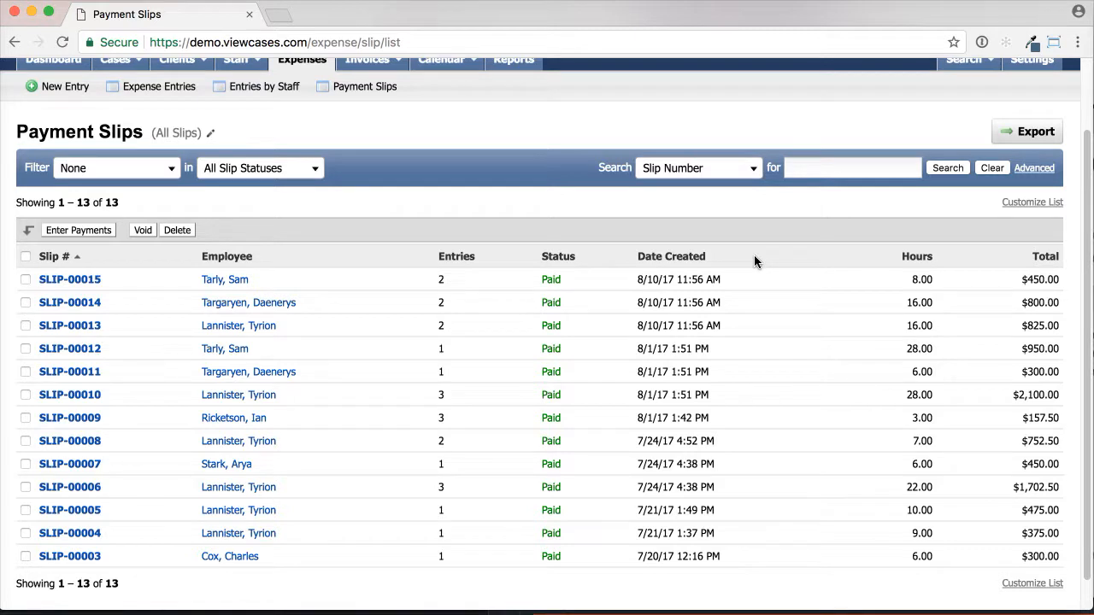
Open SLIP-00015 and examine its time and expense summaries, slip totals and recorded payment.
left_click(71, 282)
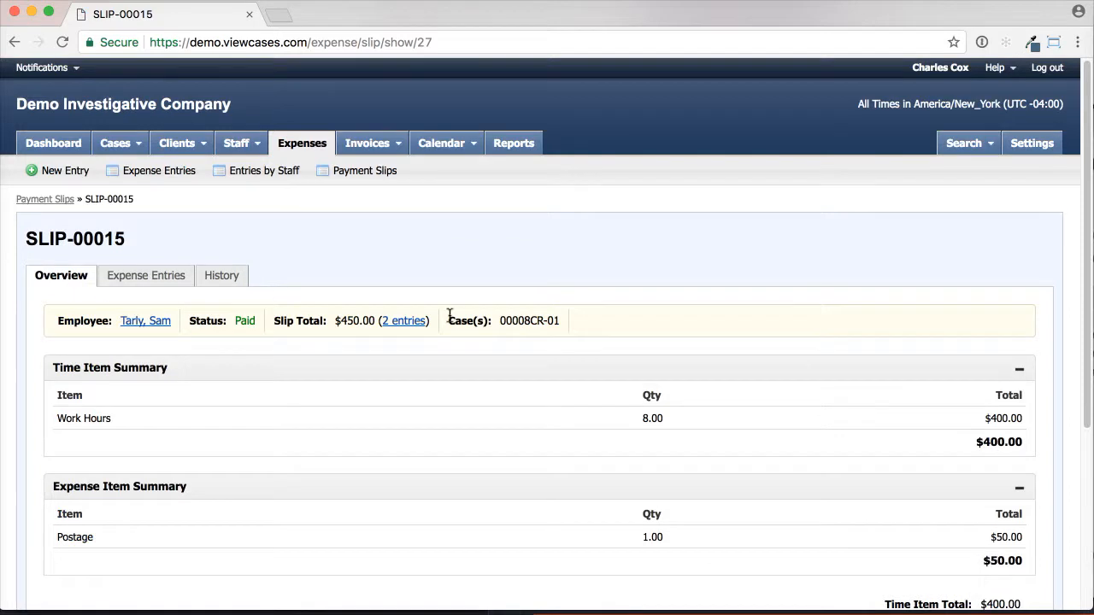
scroll(455, 309, "down", 3)
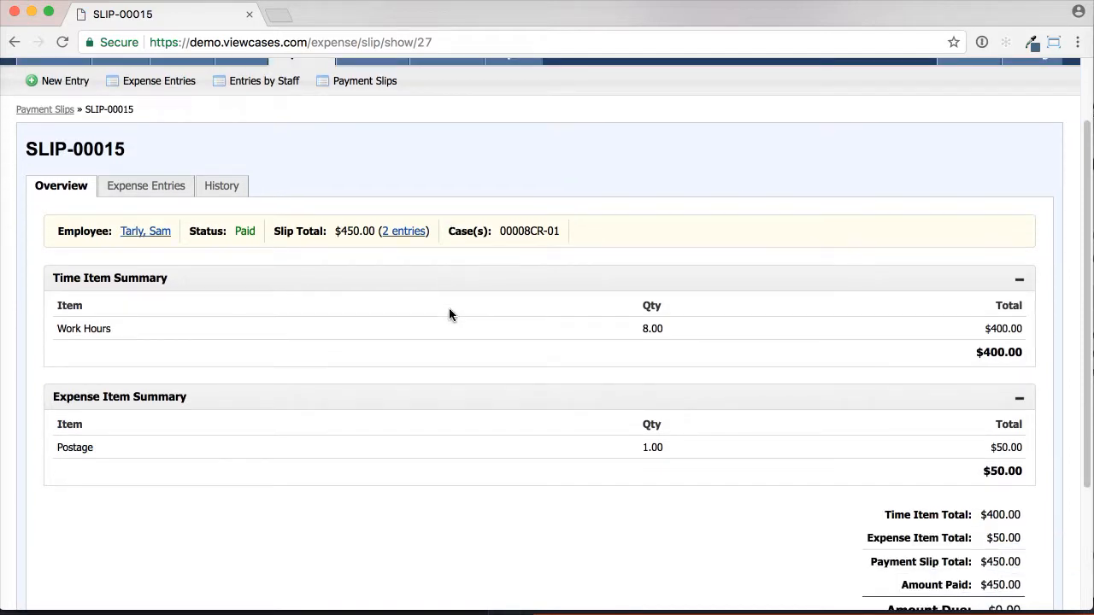
scroll(441, 333, "down", 3)
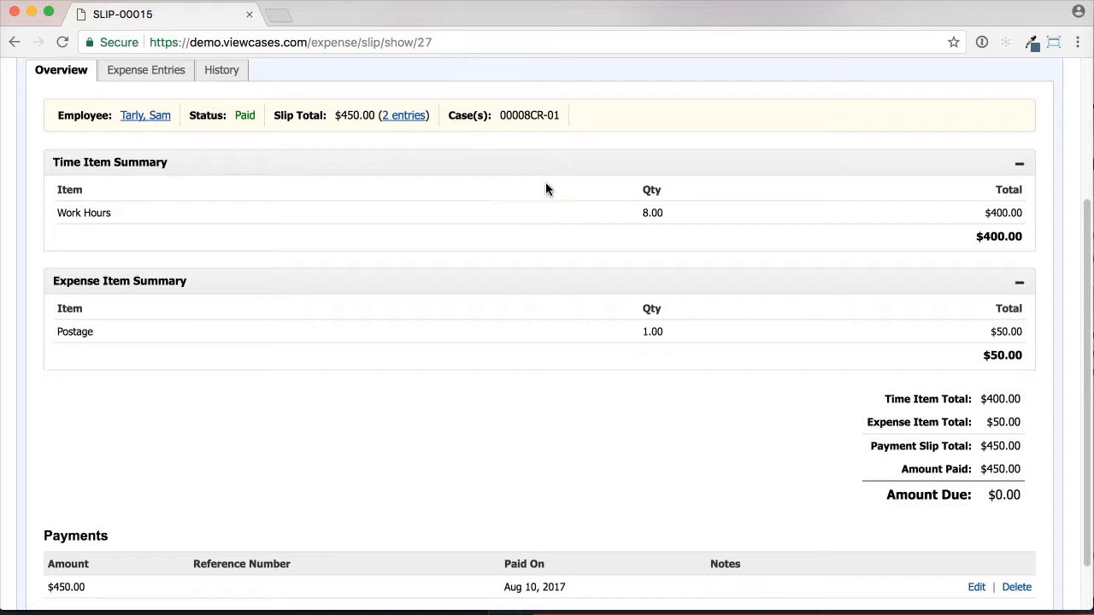
scroll(538, 215, "down", 2)
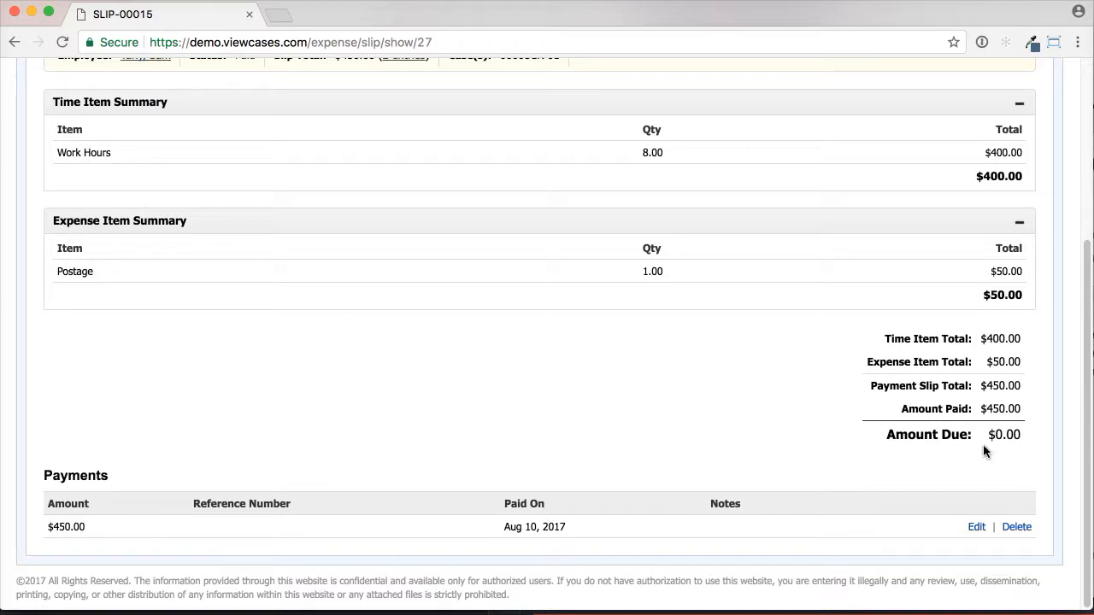
Examine the expense entries and the history log of SLIP-00015, and return to its overview.
scroll(672, 374, "up", 5)
left_click(150, 282)
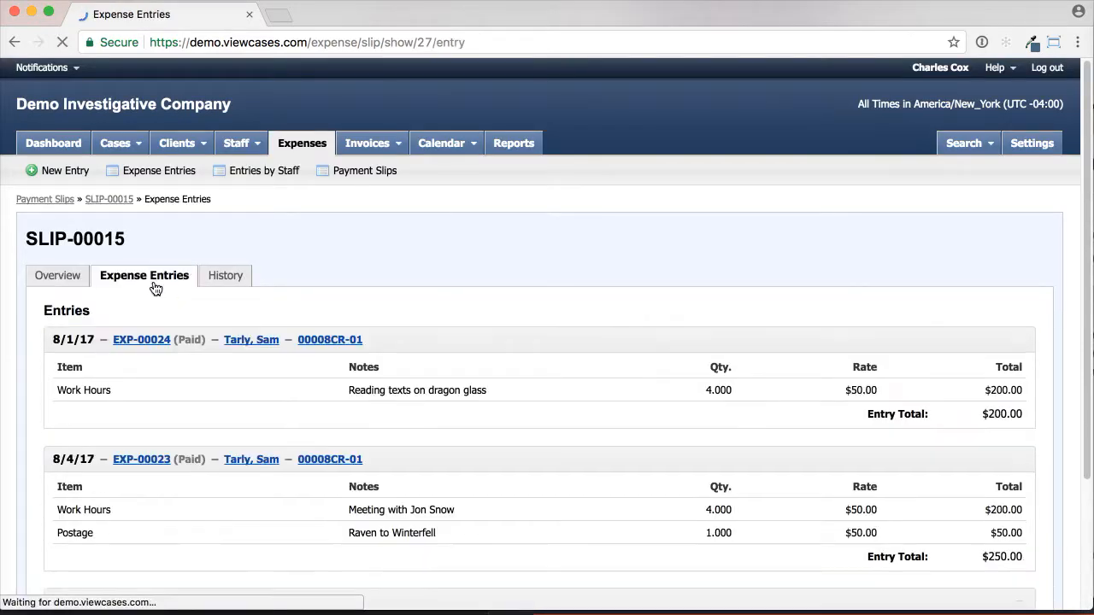
scroll(441, 299, "down", 3)
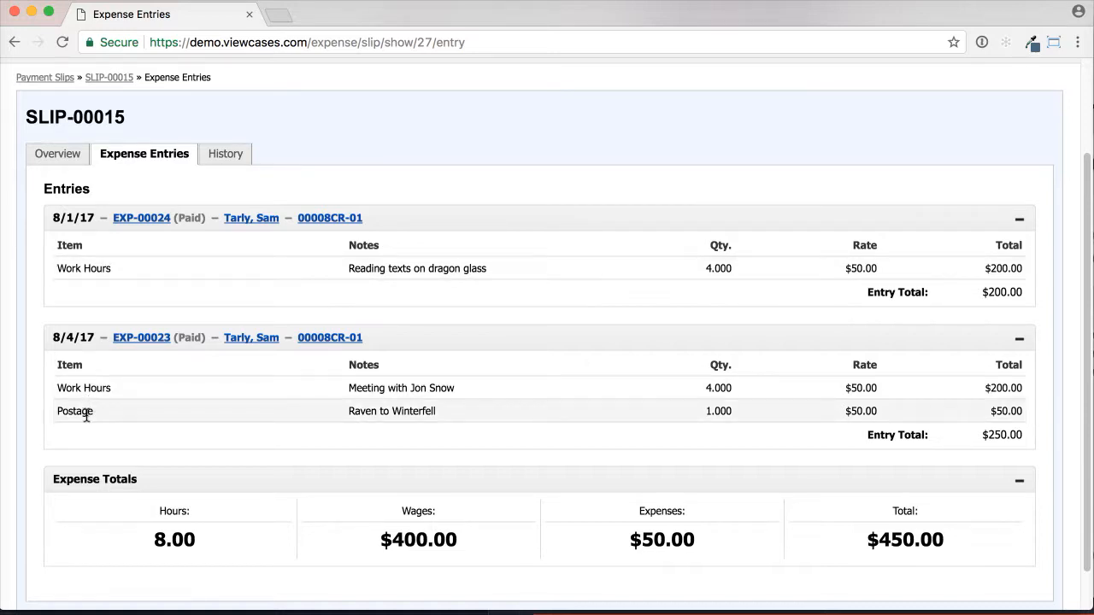
left_click(229, 157)
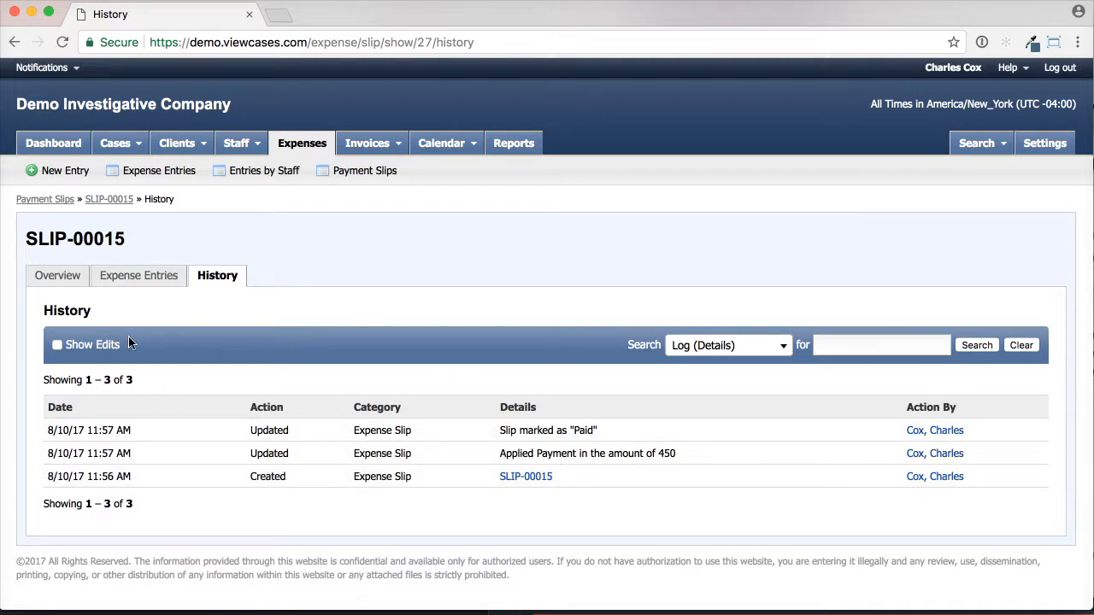
left_click(70, 280)
Look over the payment slips list and the expense entries grouped by staff, and return to the payment slips list.
left_click(361, 172)
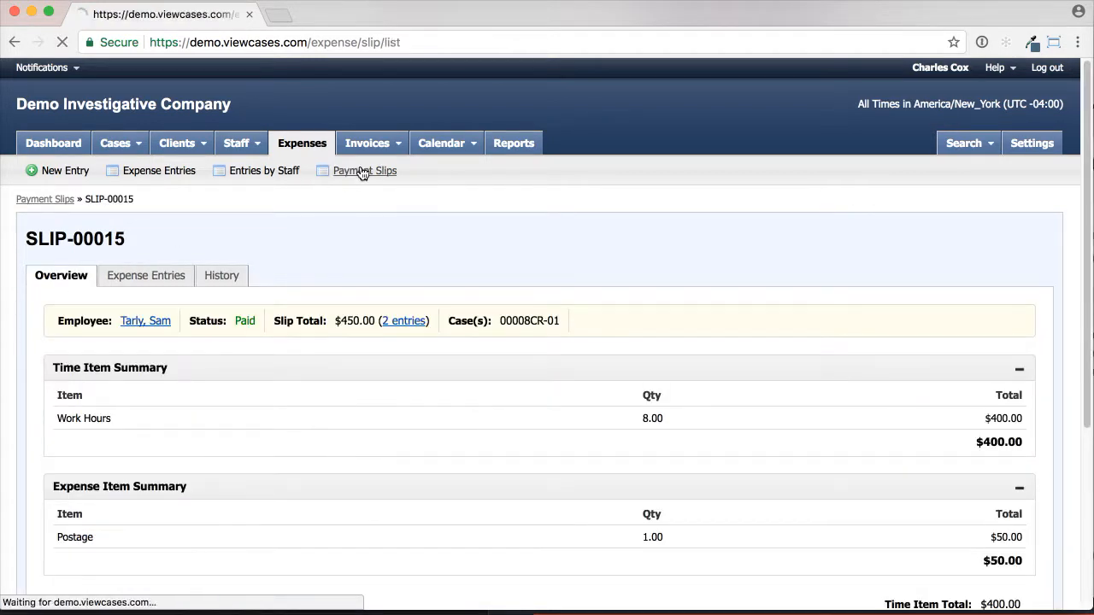
scroll(760, 269, "down", 2)
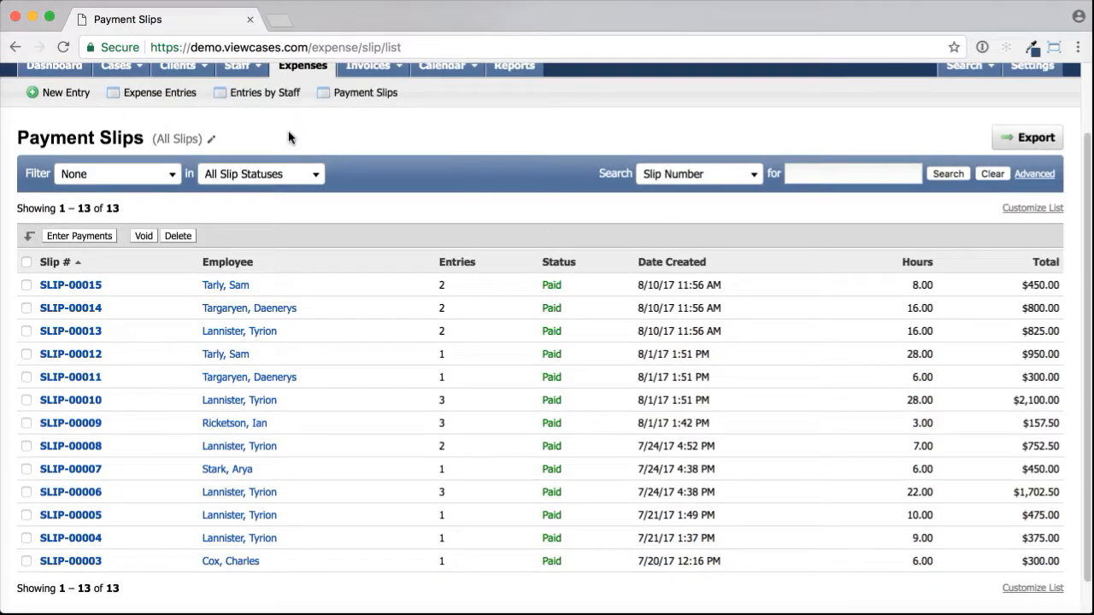
left_click(240, 98)
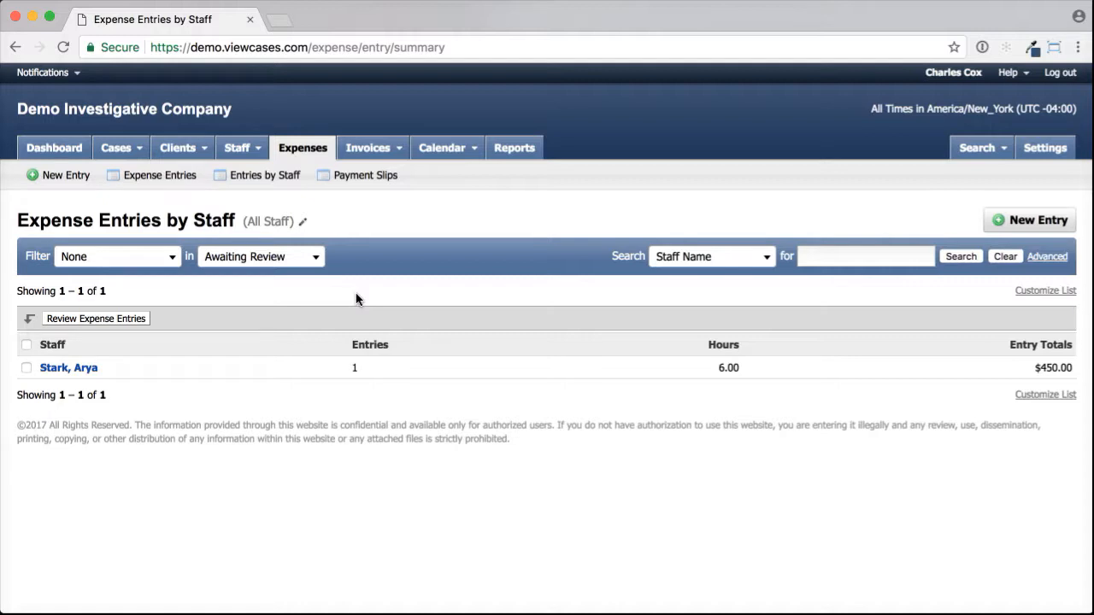
left_click(381, 177)
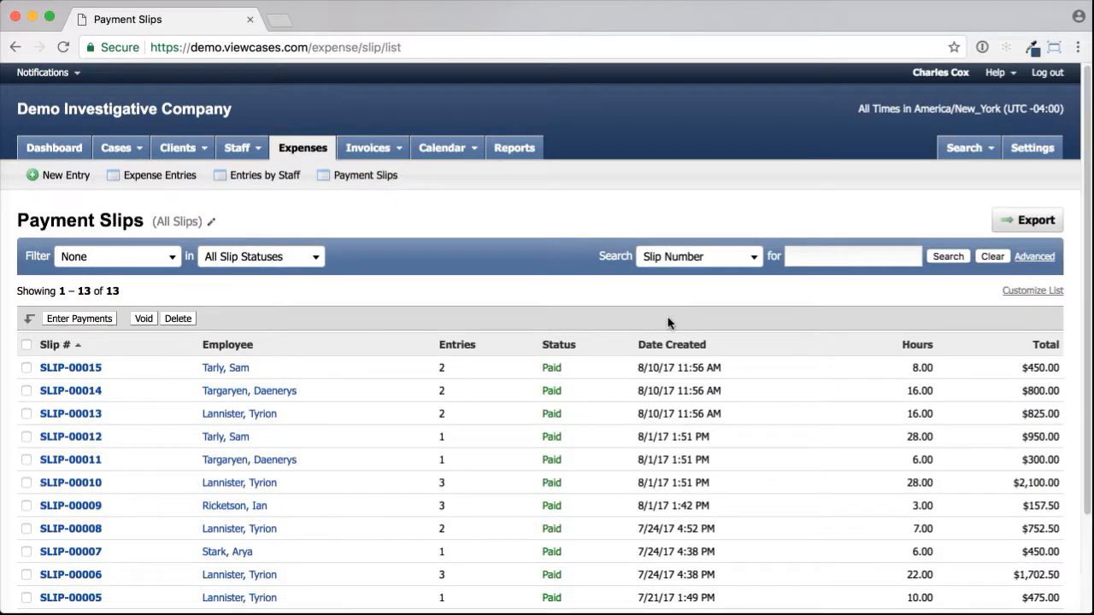
scroll(669, 321, "down", 3)
scroll(576, 317, "up", 3)
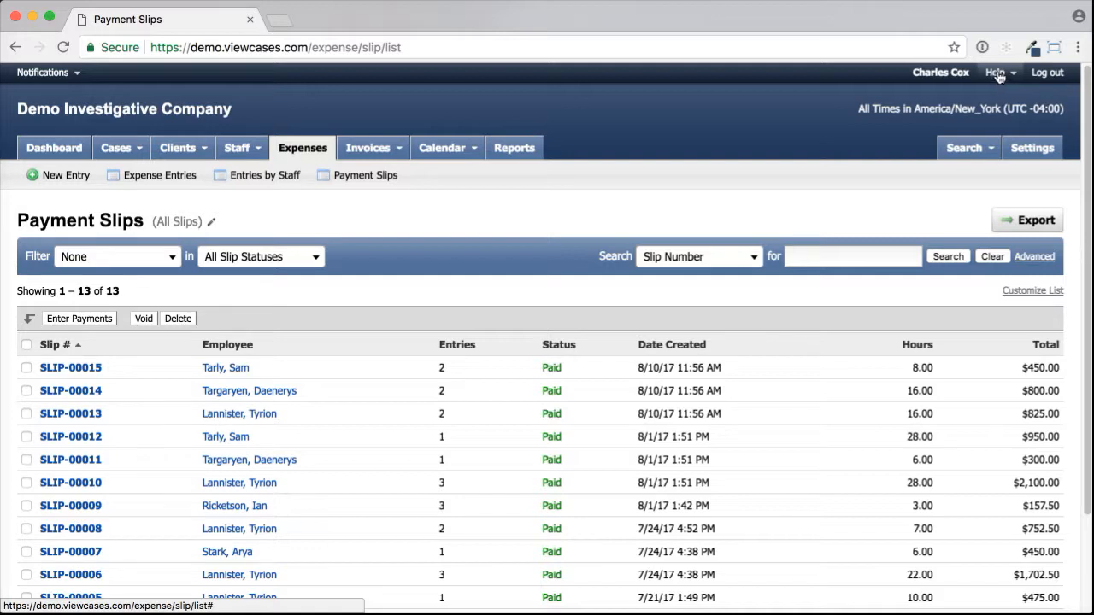
Open the form for submitting a support ticket from the help options.
left_click(998, 73)
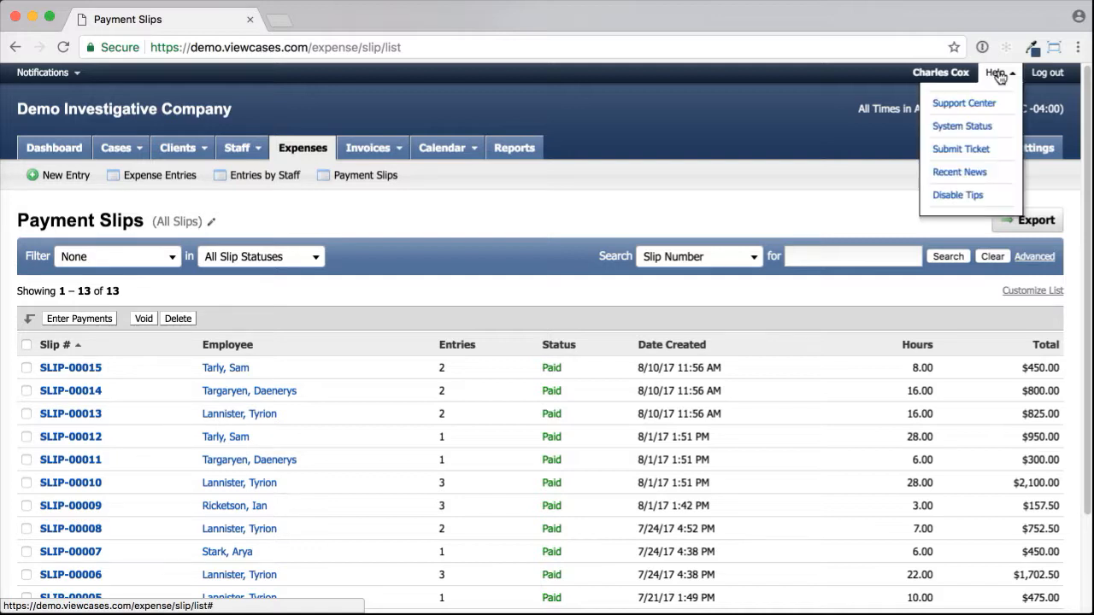
left_click(961, 149)
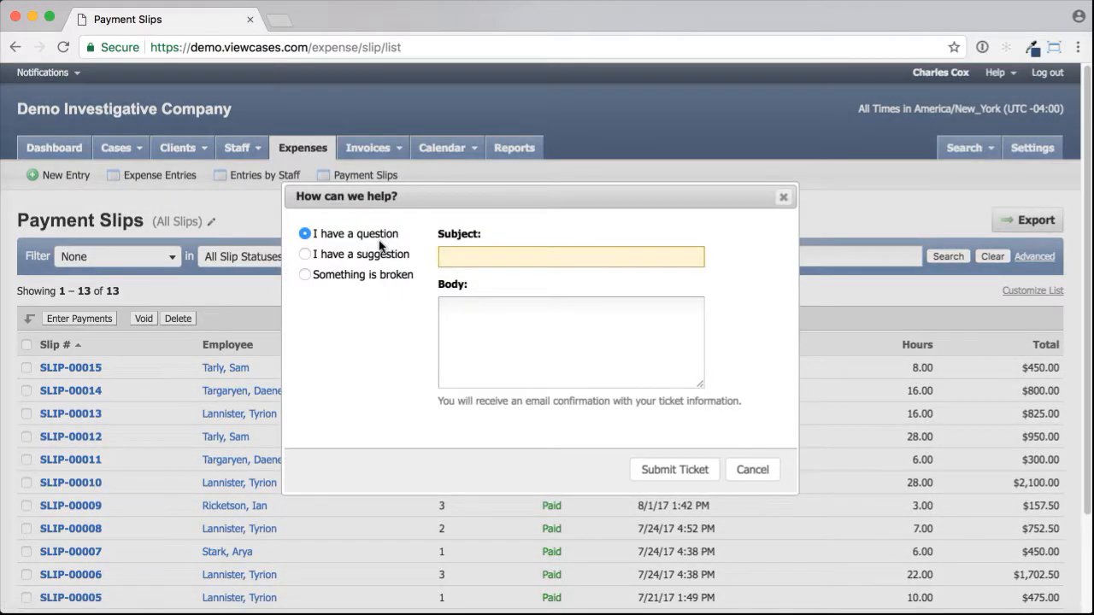